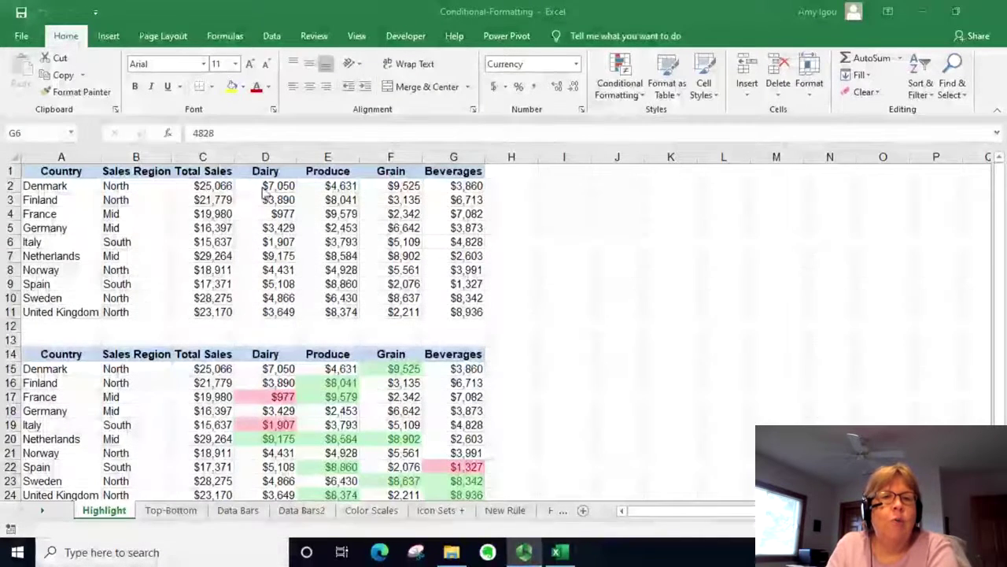
# Step: Select cells D2:G11, the Dairy through Beverages sales values on the Highlight sheet
pyautogui.moveTo(276, 186); pyautogui.dragTo(458, 299)
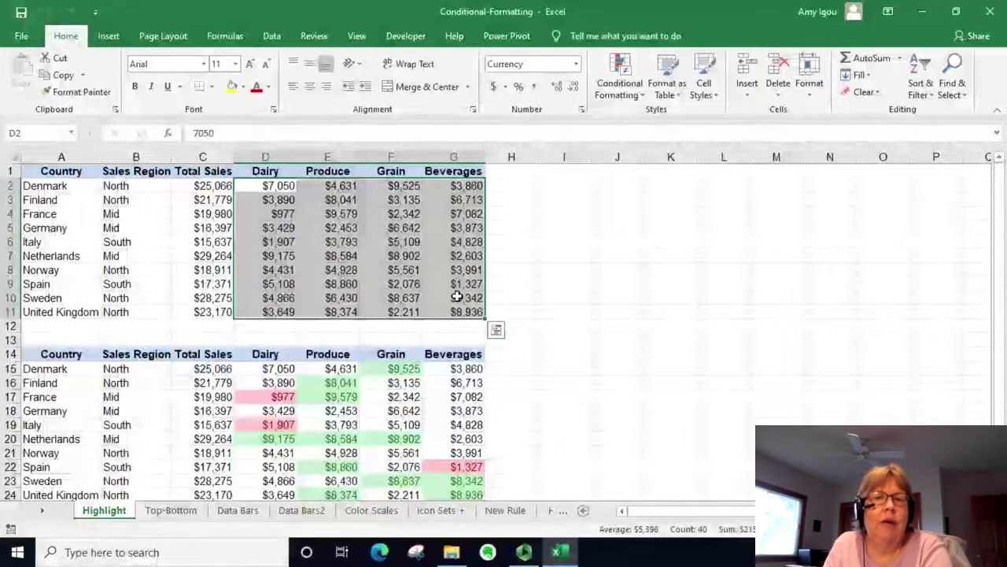
# Step: Add a Greater Than $8000 rule with Green Fill and Dark Green Text to D2:G11
pyautogui.click(634, 98)
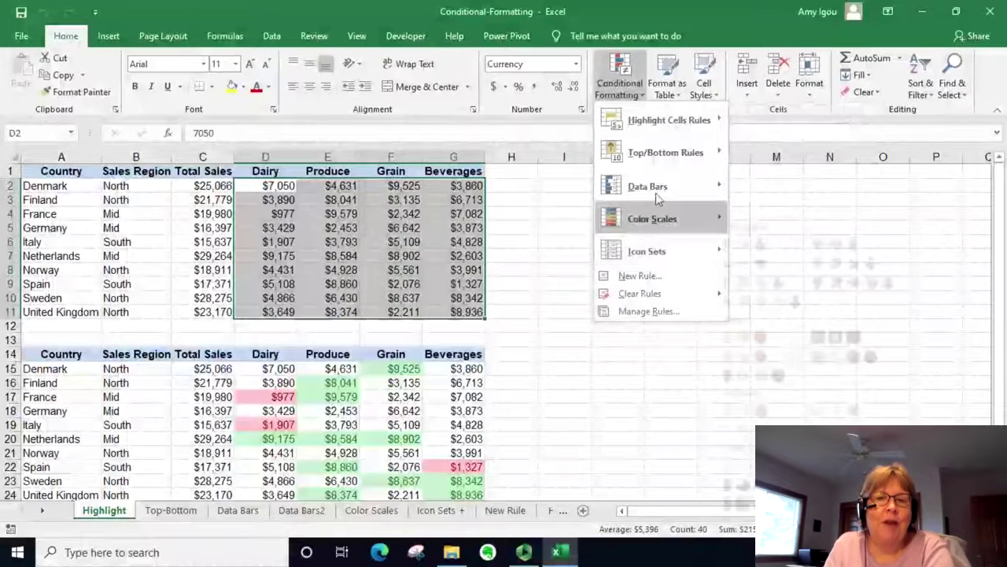
pyautogui.moveTo(663, 135)
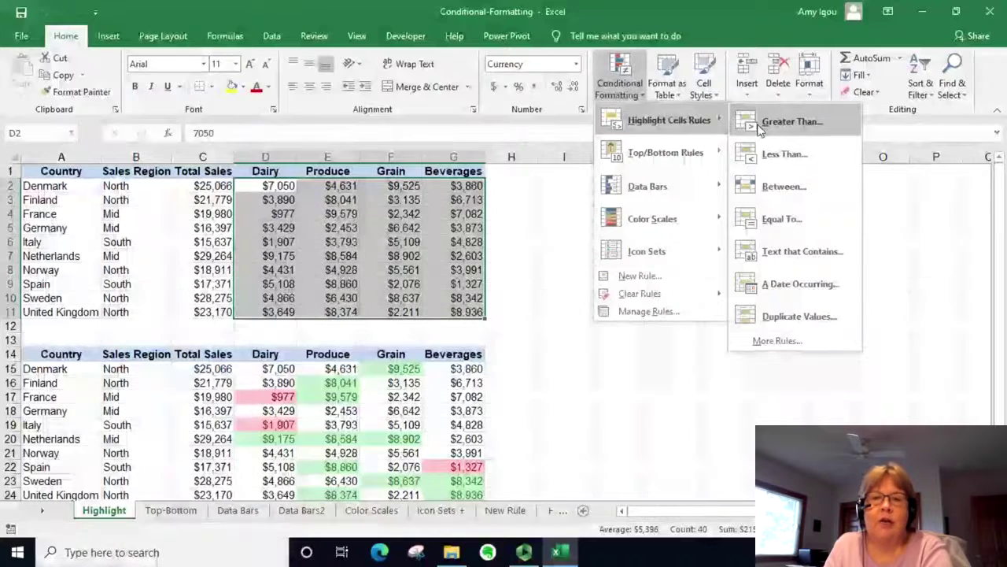
pyautogui.click(791, 121)
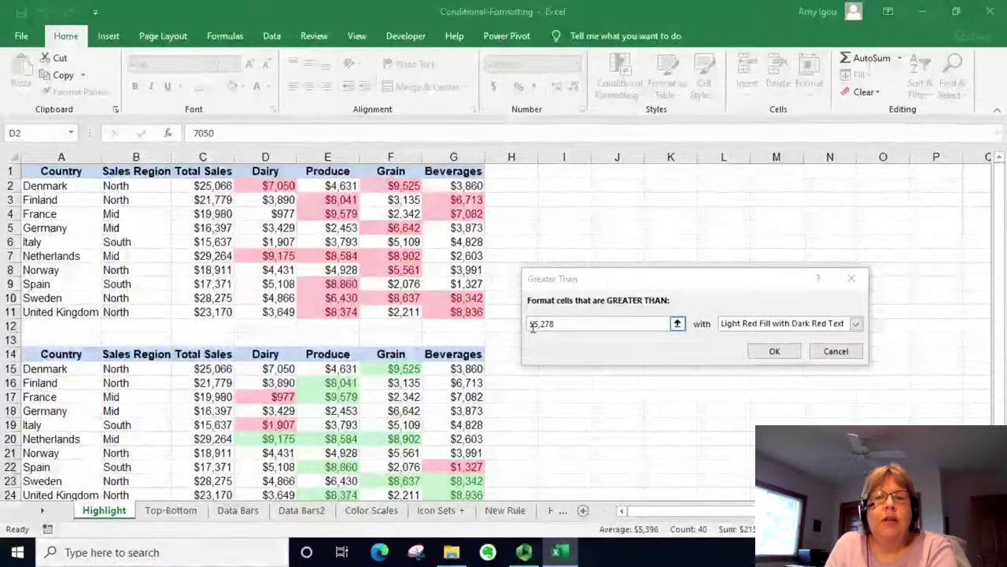
pyautogui.click(565, 324)
pyautogui.moveTo(565, 323); pyautogui.dragTo(530, 326)
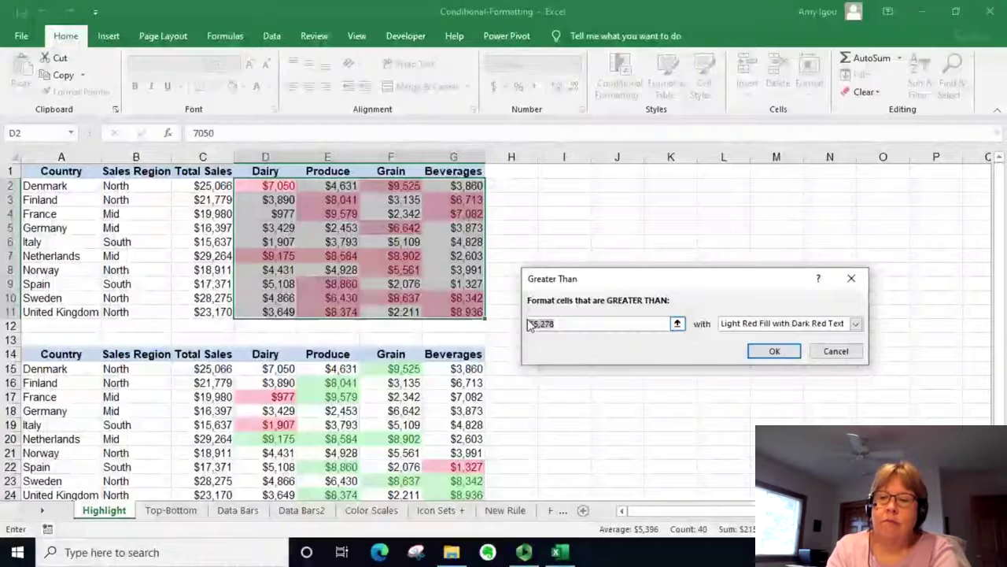
pyautogui.press('BackSpace')
pyautogui.write('$8000')
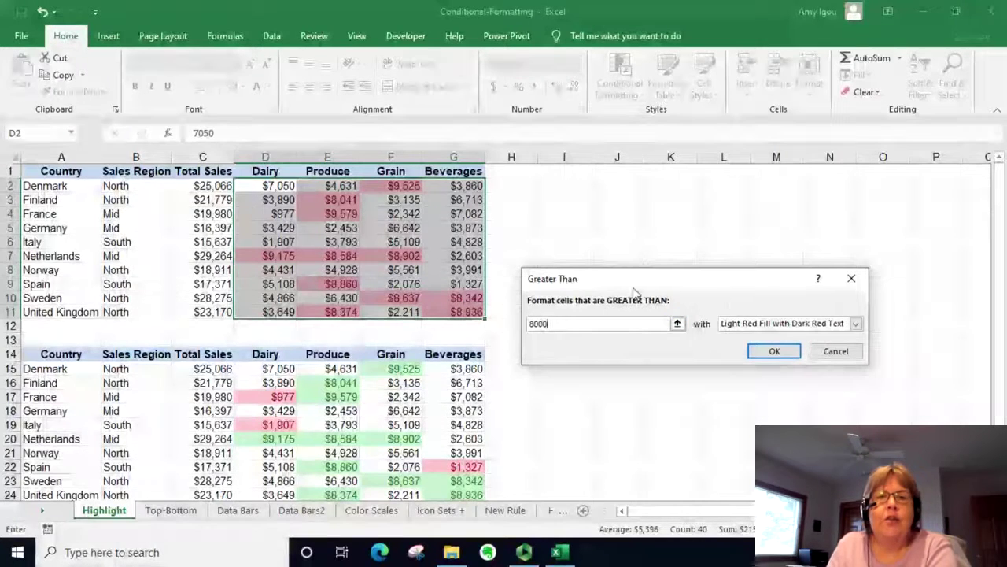
pyautogui.click(784, 327)
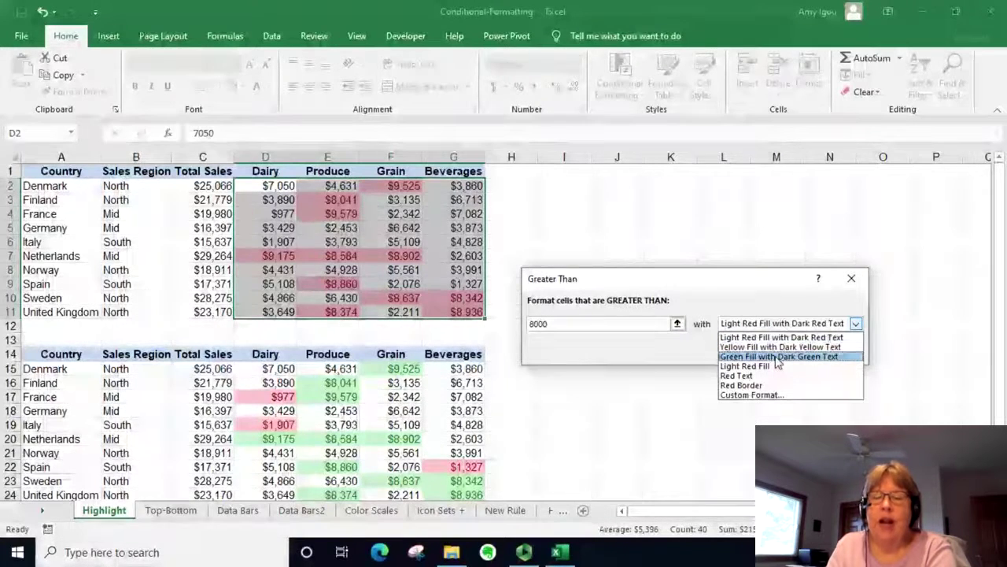
pyautogui.click(777, 356)
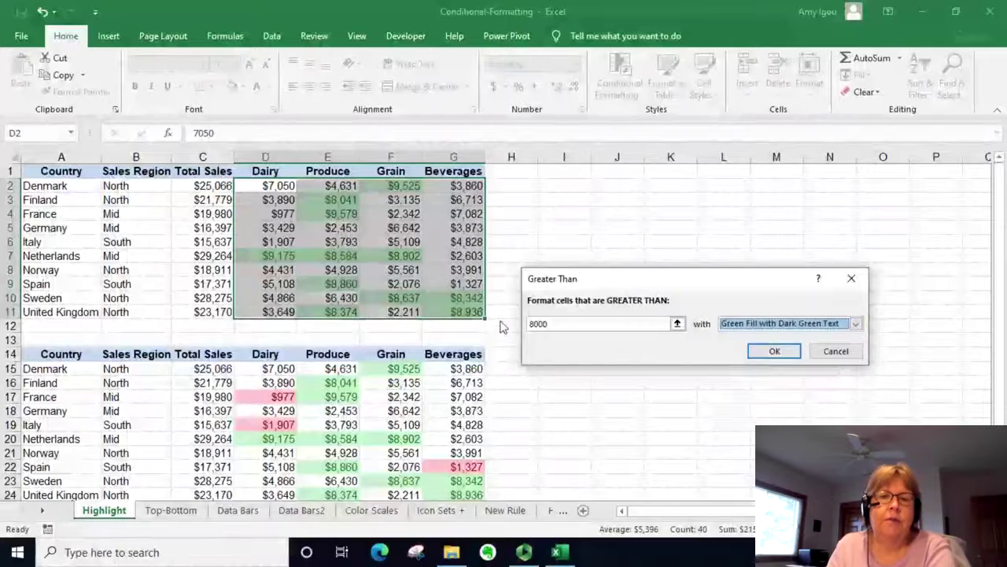
pyautogui.click(778, 352)
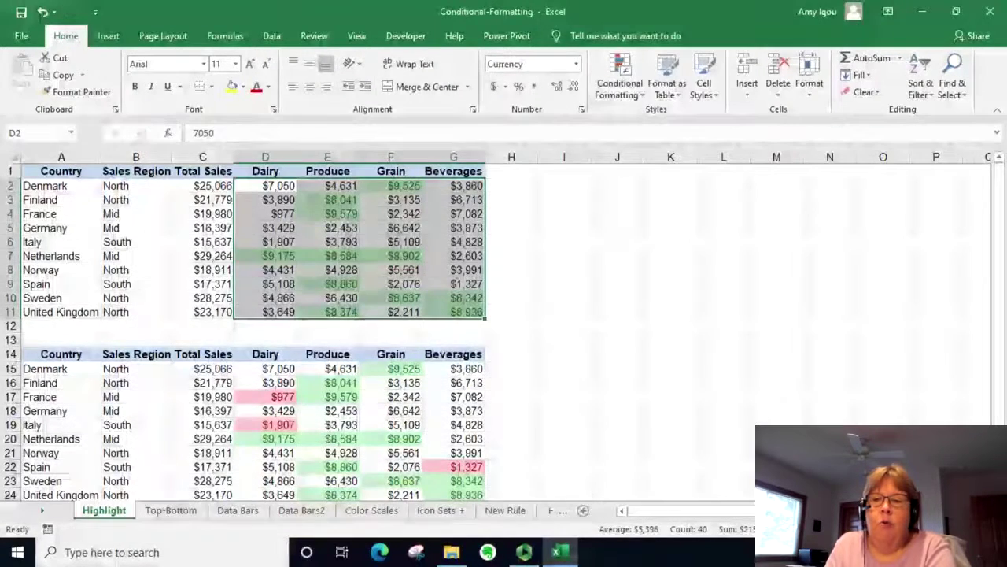
# Step: Add a Less Than 2500 rule with Light Red Fill and Dark Red Text, then deselect
pyautogui.scroll(-1, 405, 276)
pyautogui.keyDown('ctrl'); pyautogui.scroll(2, 305, 192); pyautogui.keyUp('ctrl')
pyautogui.keyDown('ctrl'); pyautogui.scroll(-2, 305, 193); pyautogui.keyUp('ctrl')
pyautogui.keyDown('ctrl'); pyautogui.scroll(2, 296, 193); pyautogui.keyUp('ctrl')
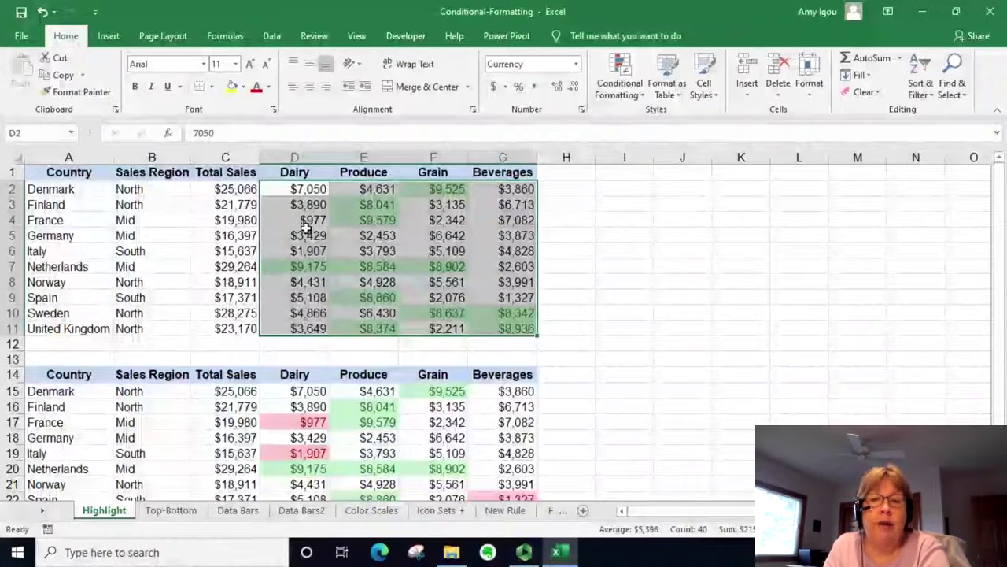
pyautogui.click(621, 96)
pyautogui.moveTo(619, 121)
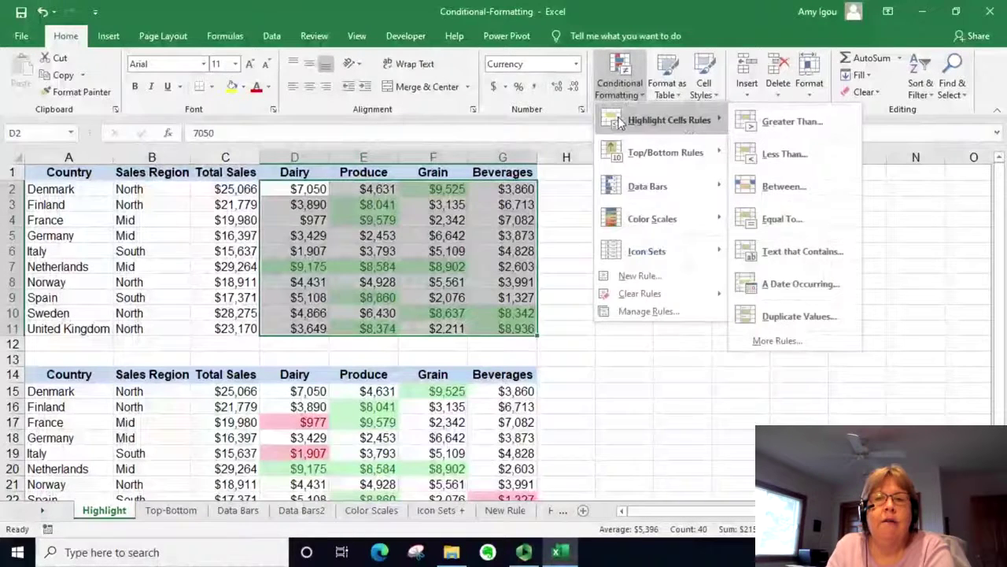
pyautogui.click(779, 154)
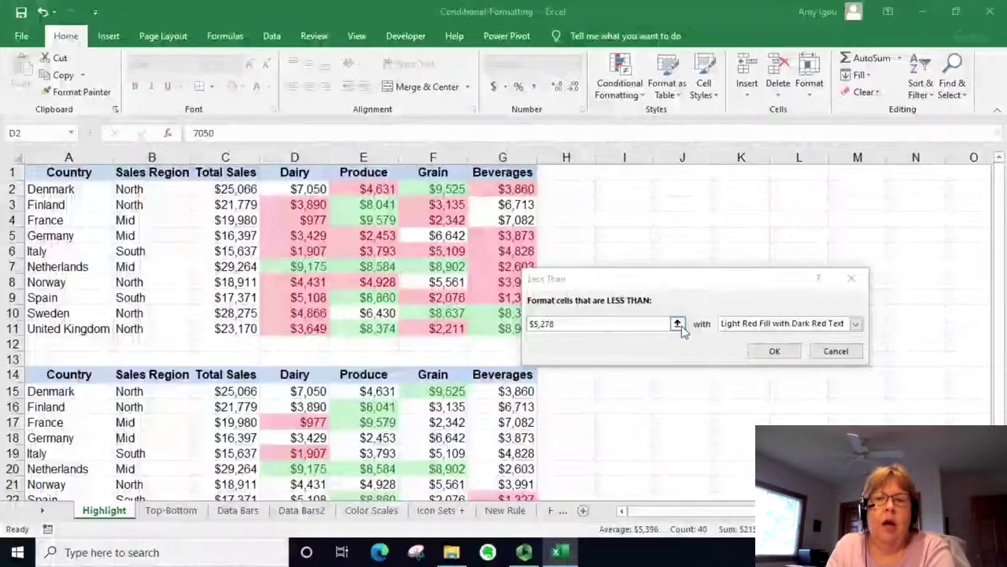
pyautogui.click(676, 323)
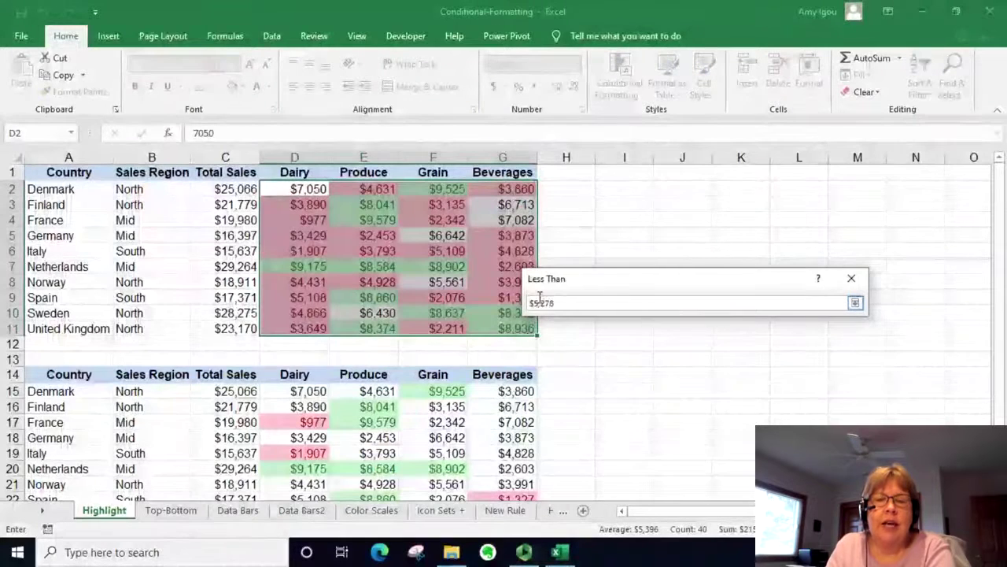
pyautogui.write('2500')
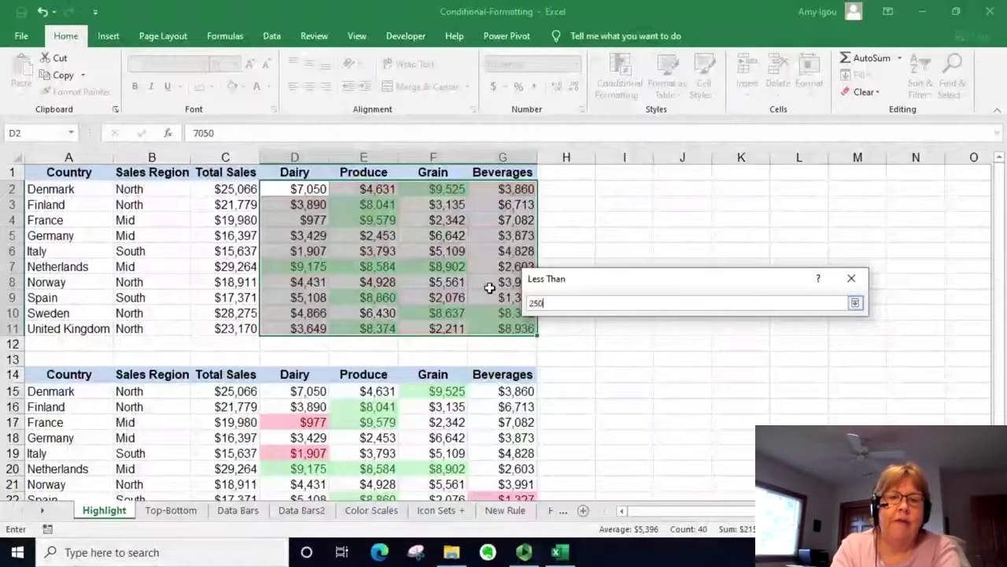
pyautogui.click(853, 303)
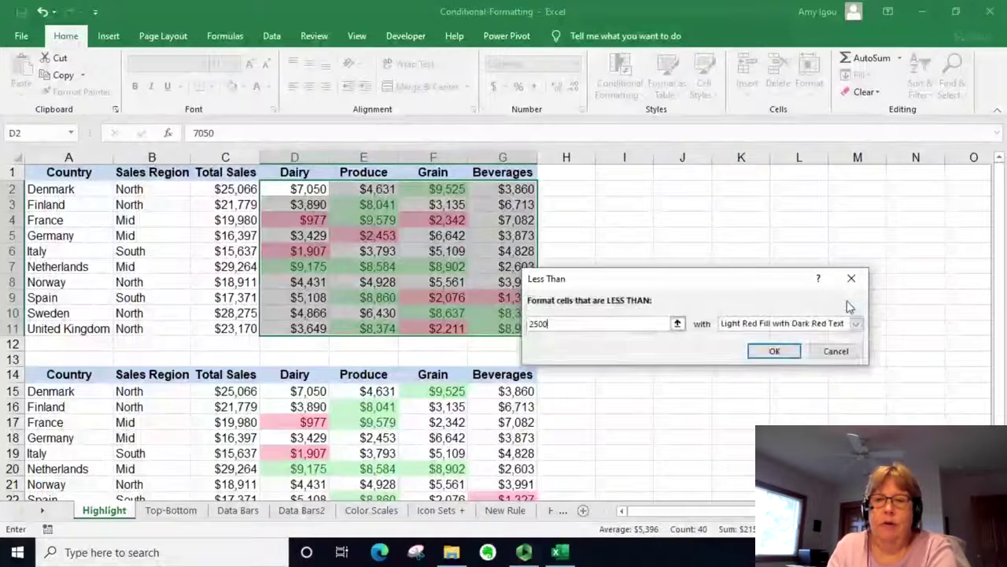
pyautogui.click(772, 354)
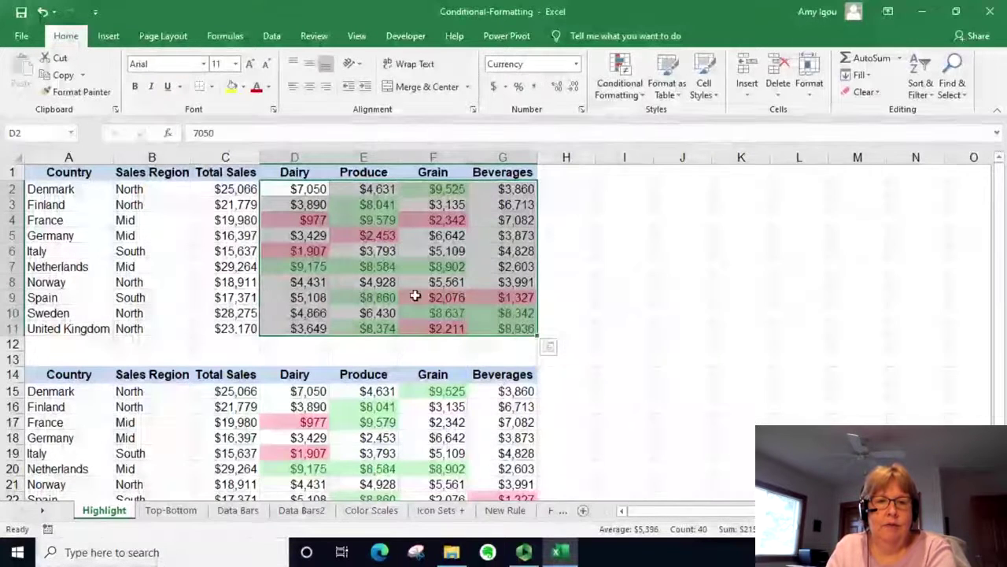
pyautogui.click(389, 359)
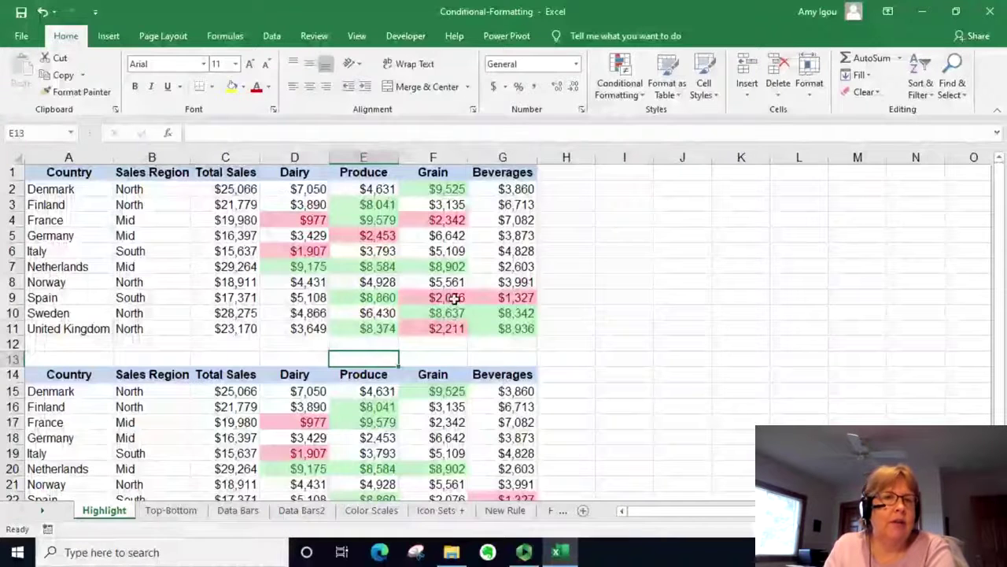
# Step: Switch to the Top-Bottom sheet and select D2:G11 in the top table
pyautogui.click(165, 510)
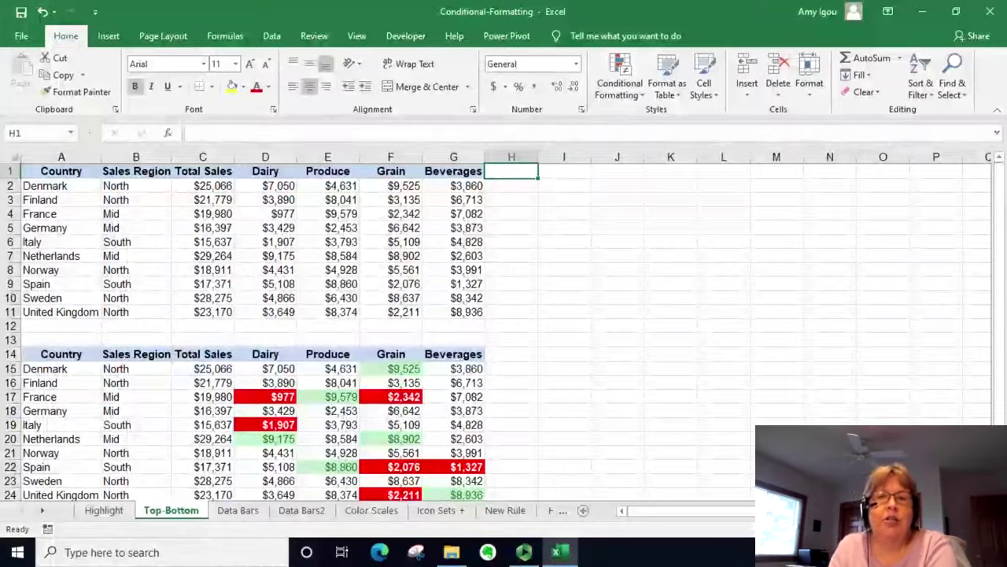
pyautogui.moveTo(252, 189); pyautogui.dragTo(480, 312)
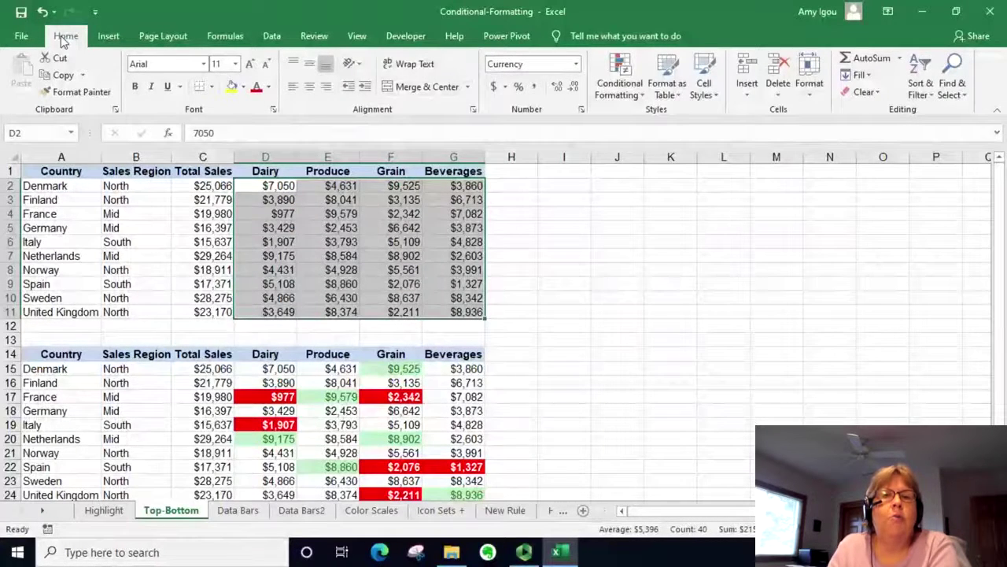
# Step: Apply a Top 15% rule with Green Fill and Dark Green Text to D2:G11
pyautogui.click(607, 101)
pyautogui.moveTo(623, 154)
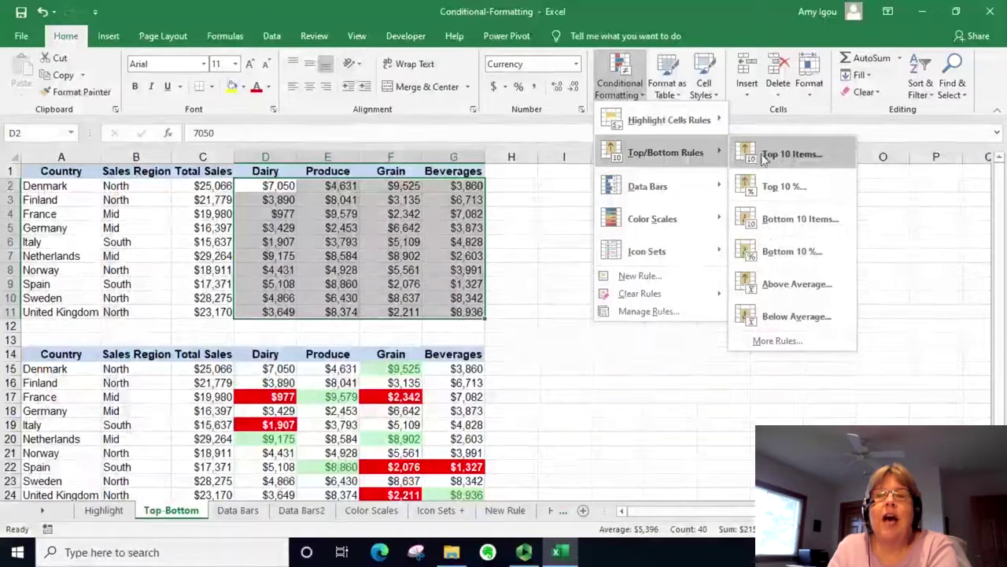
pyautogui.click(791, 195)
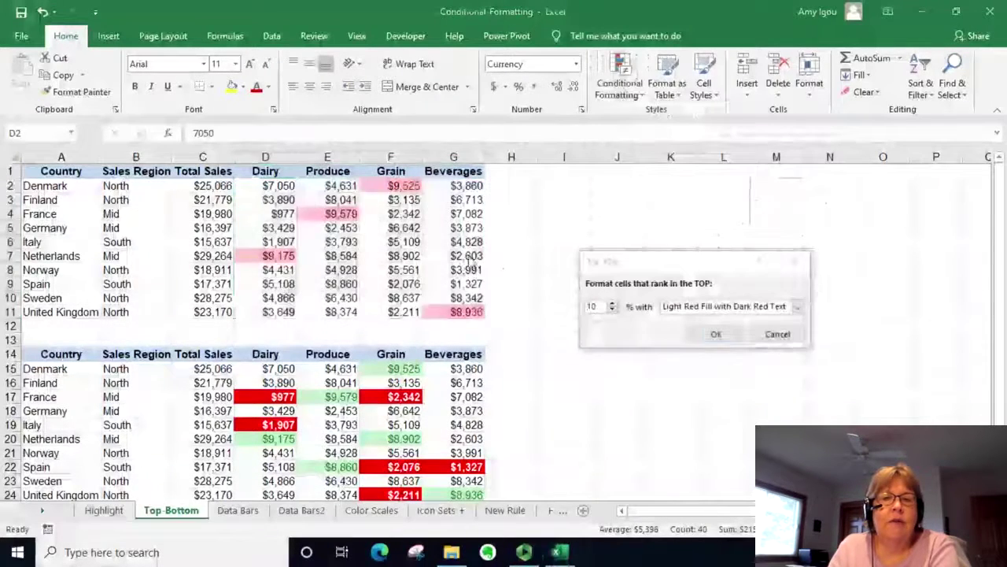
pyautogui.moveTo(602, 305); pyautogui.dragTo(583, 307)
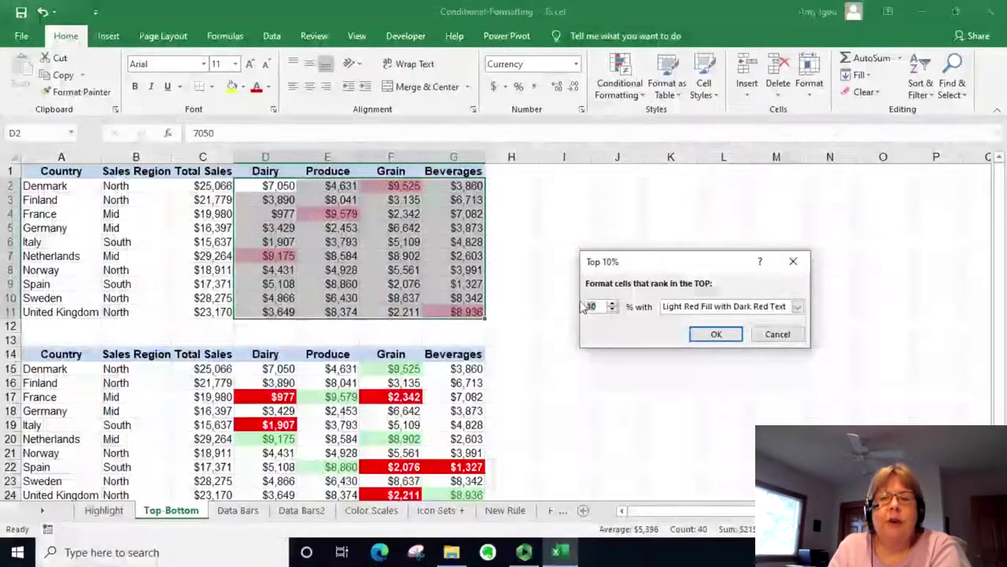
pyautogui.write('15')
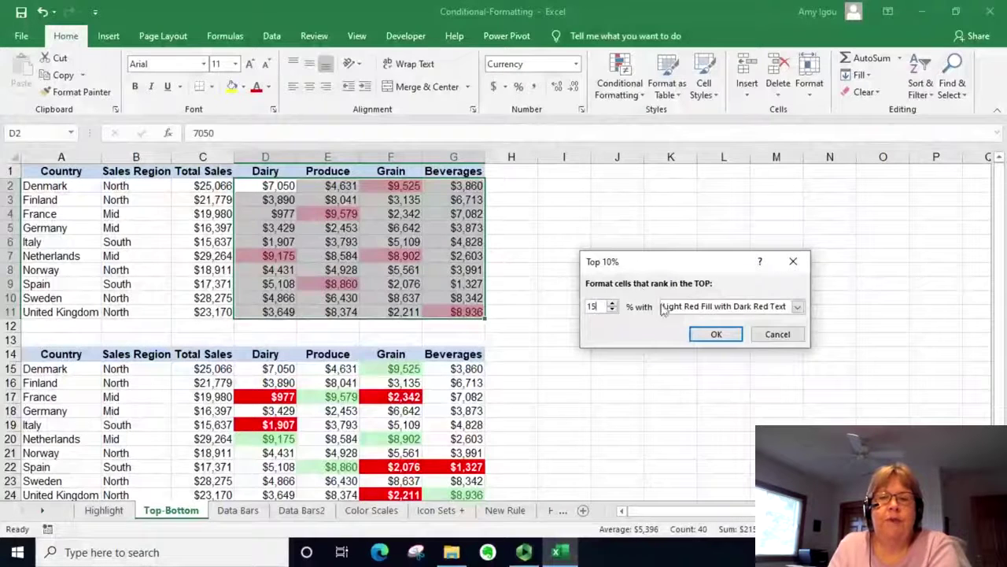
pyautogui.click(682, 307)
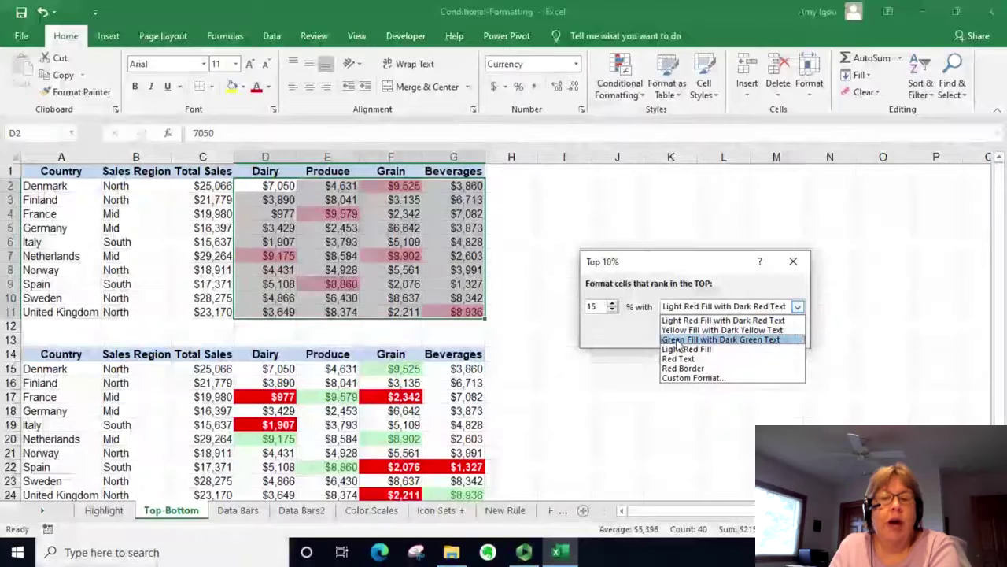
pyautogui.click(678, 340)
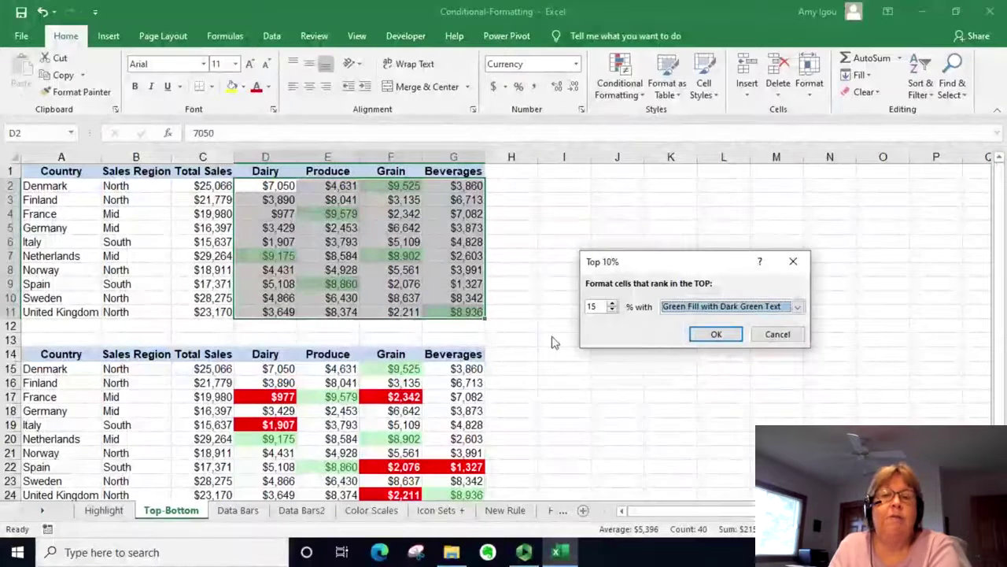
pyautogui.click(716, 334)
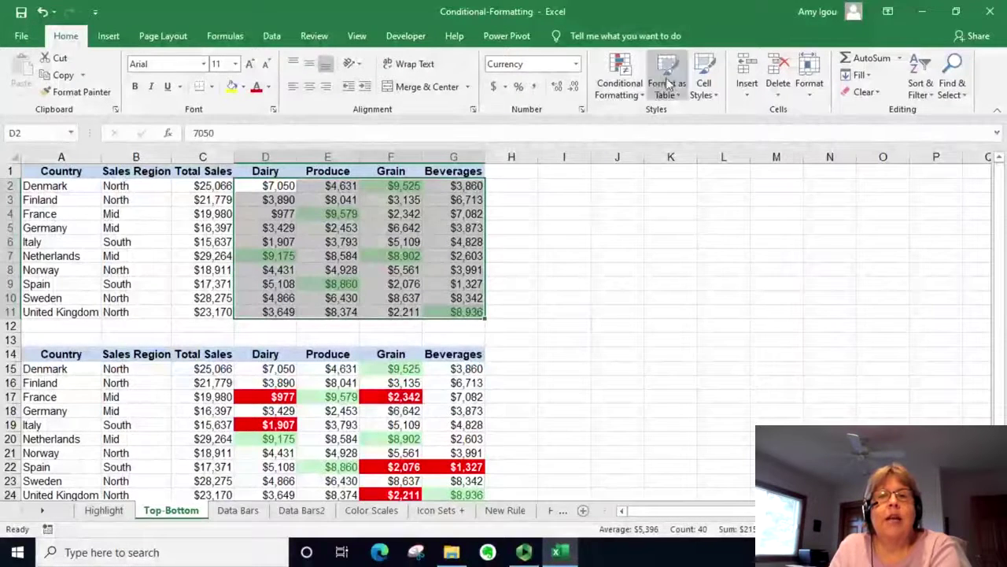
# Step: Create a Bottom 15% rule and choose Custom Format for its highlight
pyautogui.click(619, 88)
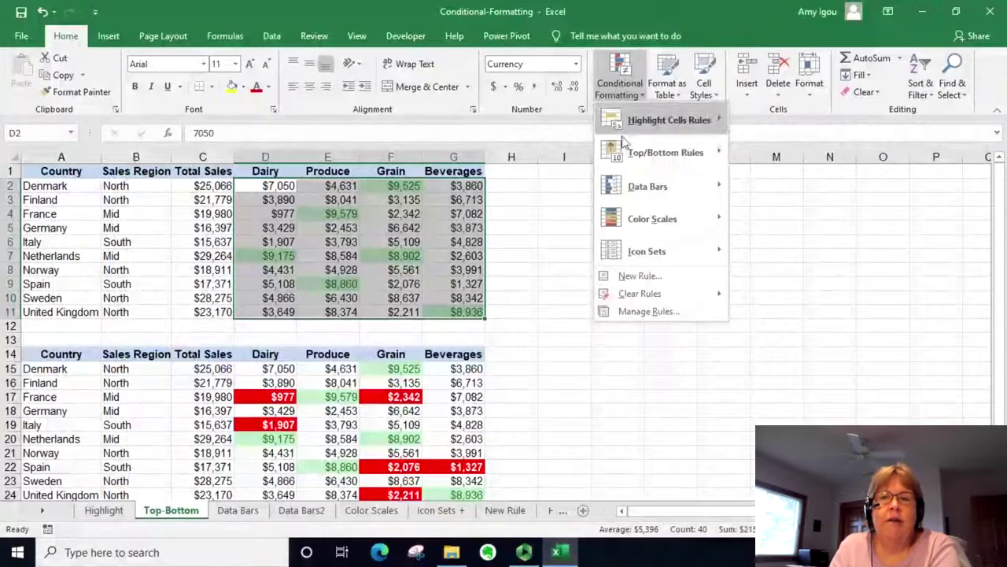
pyautogui.moveTo(633, 153)
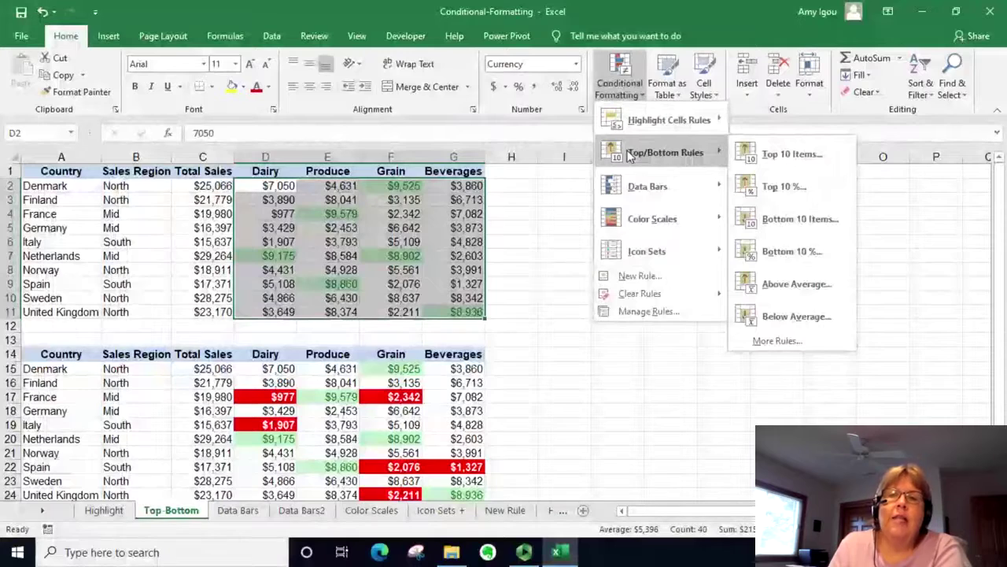
pyautogui.click(791, 252)
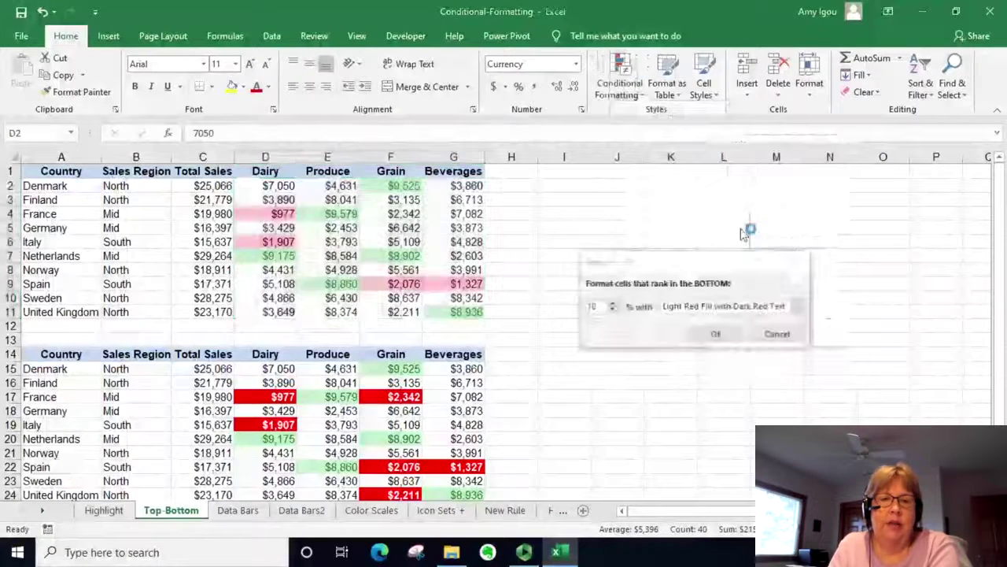
pyautogui.click(613, 303)
pyautogui.click(613, 303)
pyautogui.click(613, 303)
pyautogui.click(612, 304)
pyautogui.click(612, 304)
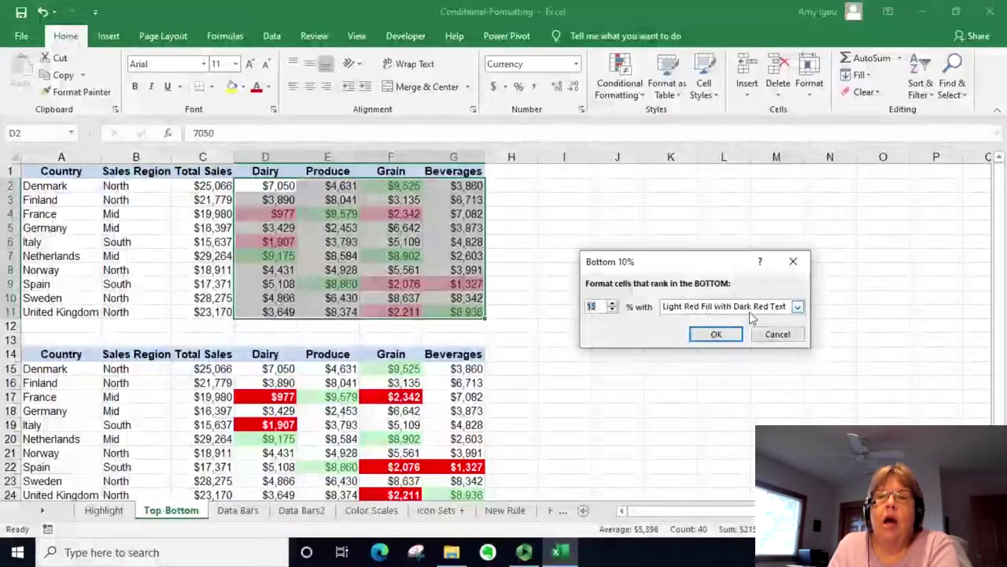
pyautogui.click(797, 307)
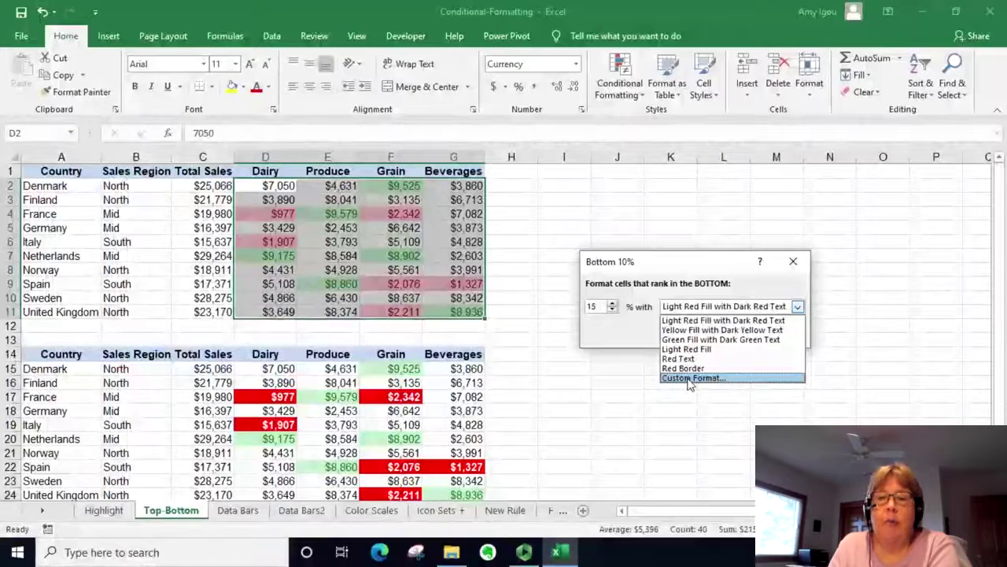
pyautogui.click(690, 378)
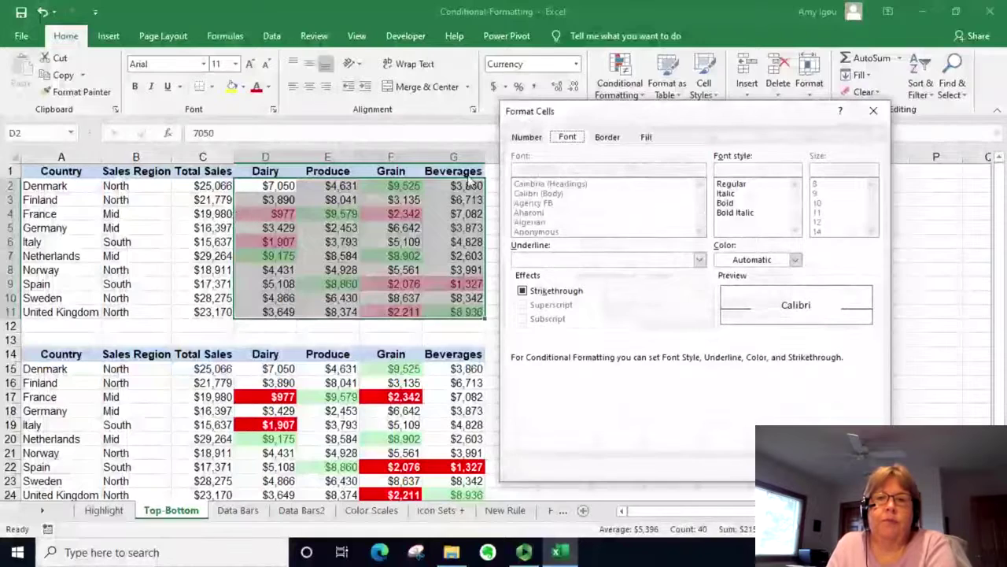
# Step: Define the custom format as solid red fill with a bold, light-coloured font
pyautogui.click(646, 137)
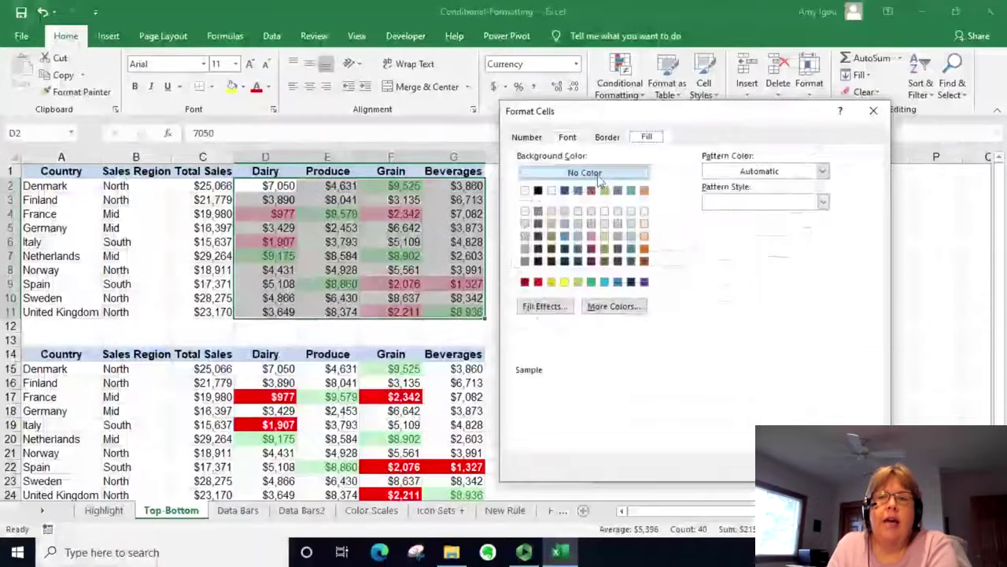
pyautogui.click(538, 281)
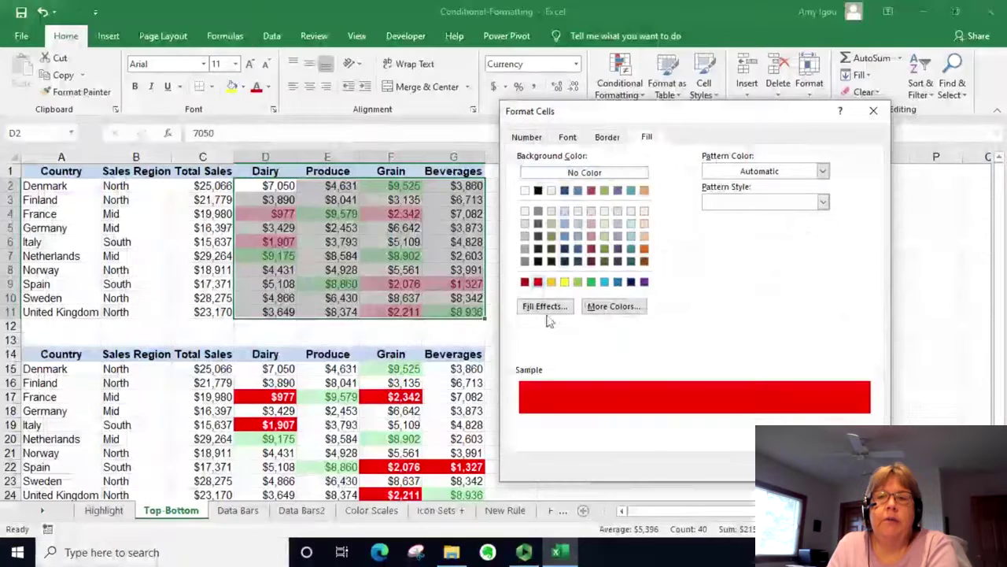
pyautogui.click(565, 139)
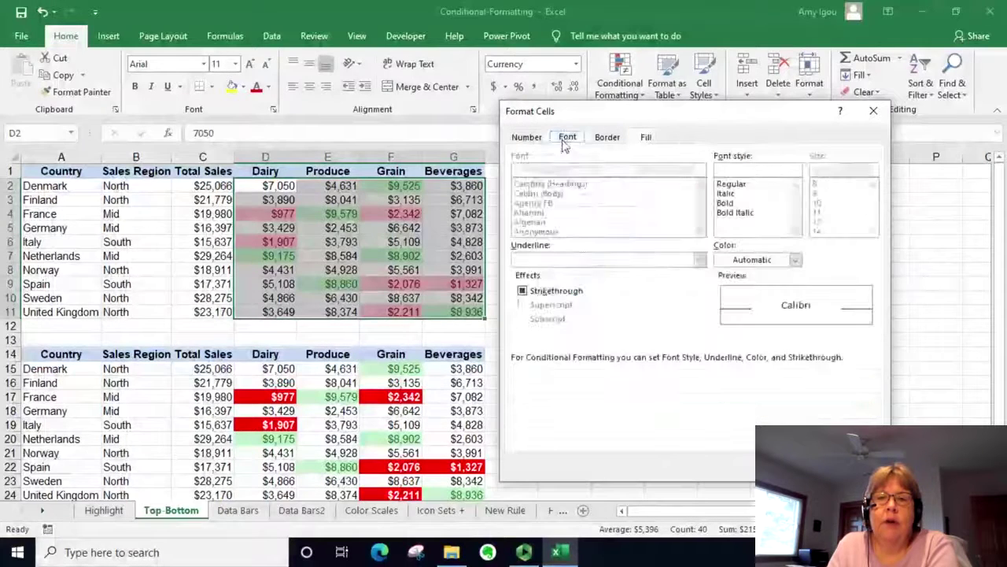
pyautogui.click(725, 203)
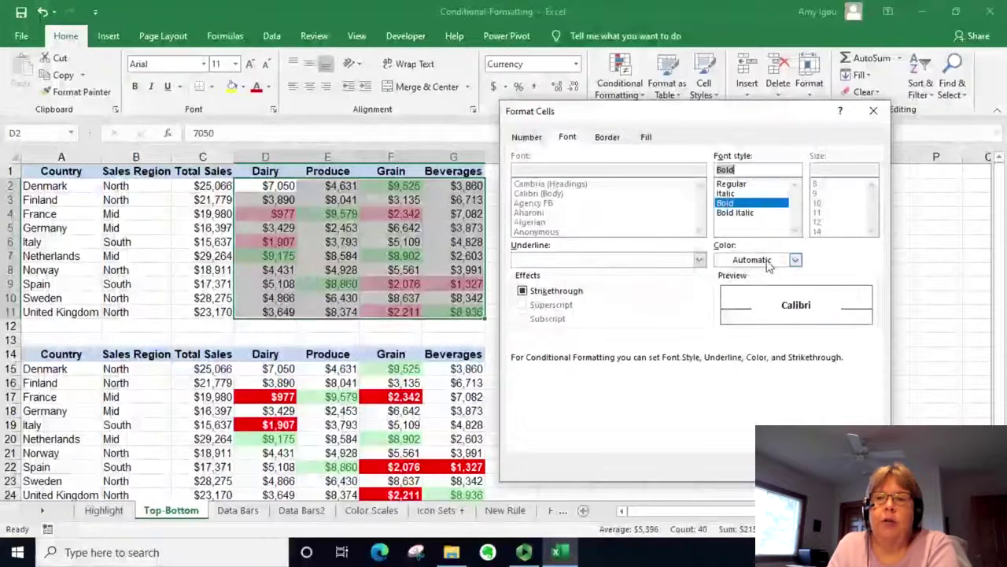
pyautogui.click(795, 260)
pyautogui.click(757, 318)
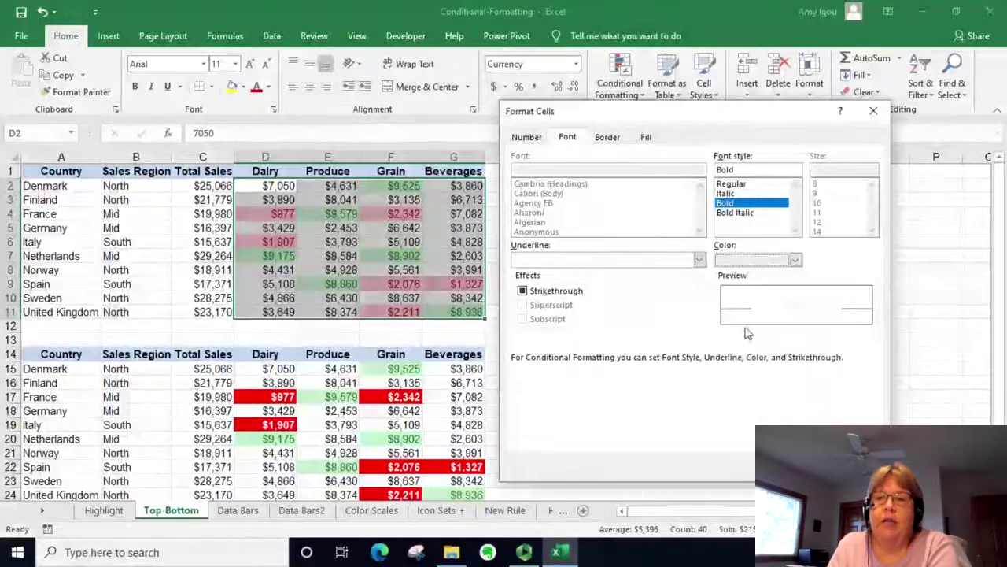
pyautogui.click(646, 137)
pyautogui.press('Return')
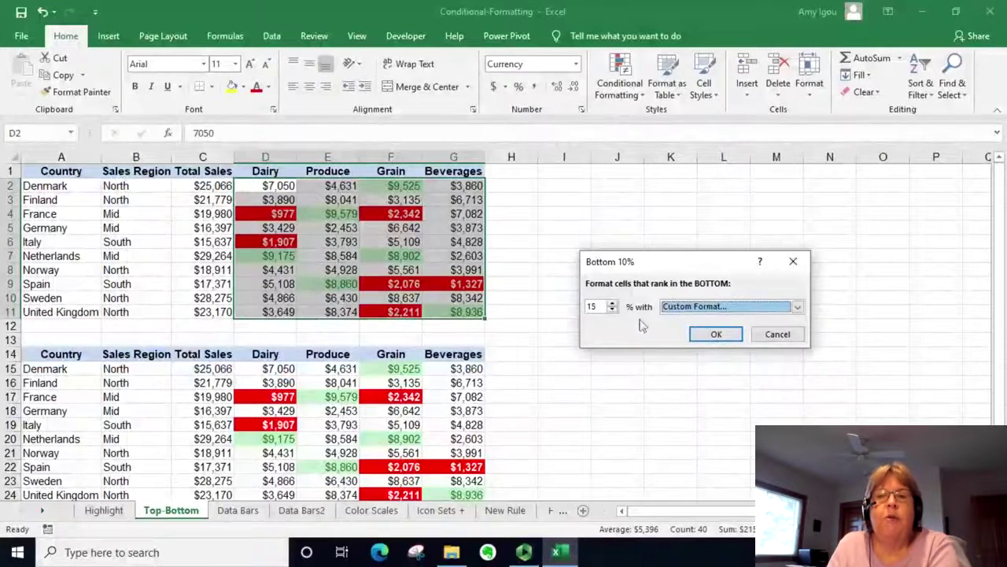
# Step: Apply the Bottom 15% rule, deselect, and move to the Data Bars sheet
pyautogui.click(715, 334)
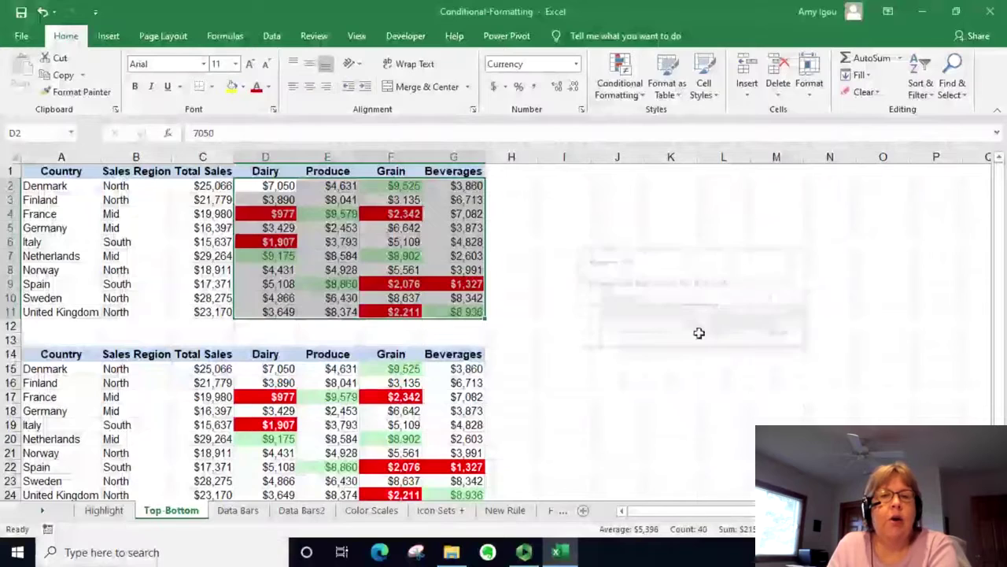
pyautogui.click(335, 275)
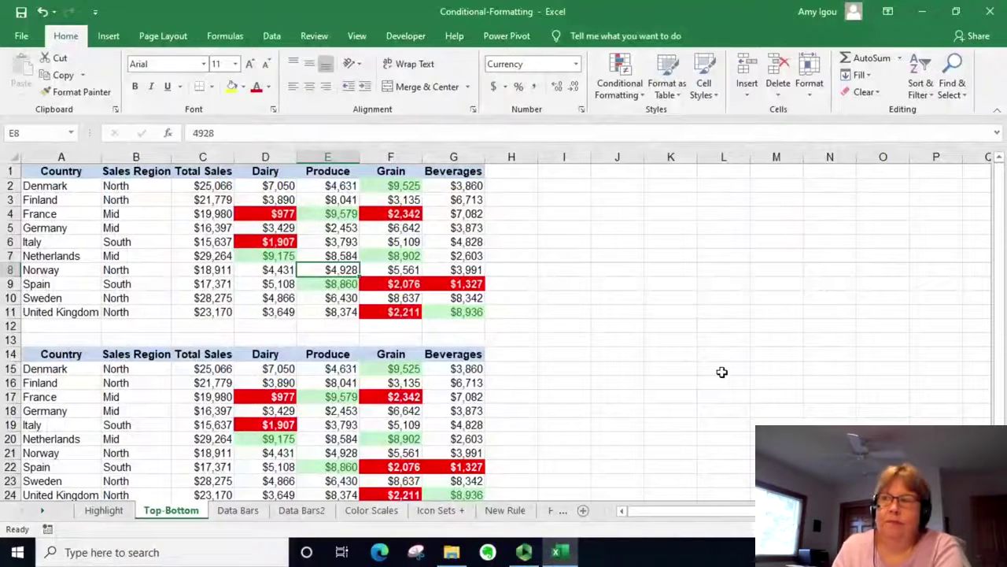
pyautogui.click(238, 519)
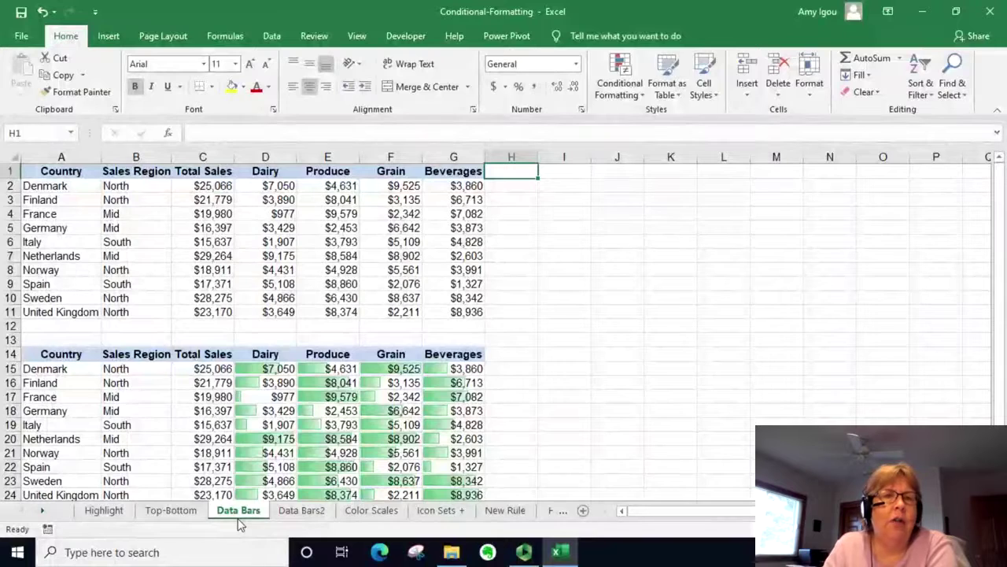
# Step: Apply magenta Gradient Fill data bars to D2:G11
pyautogui.moveTo(265, 185); pyautogui.dragTo(475, 309)
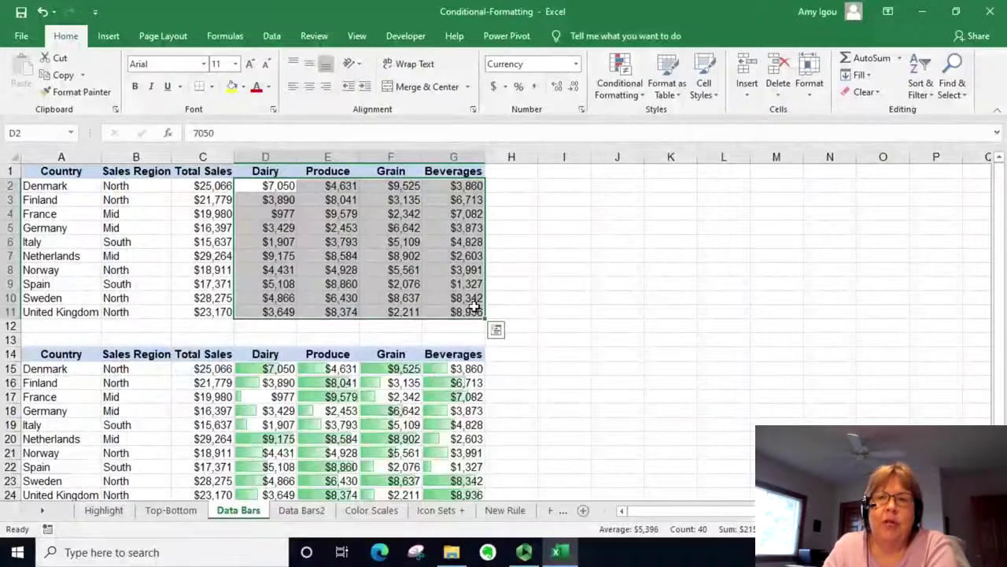
pyautogui.click(627, 93)
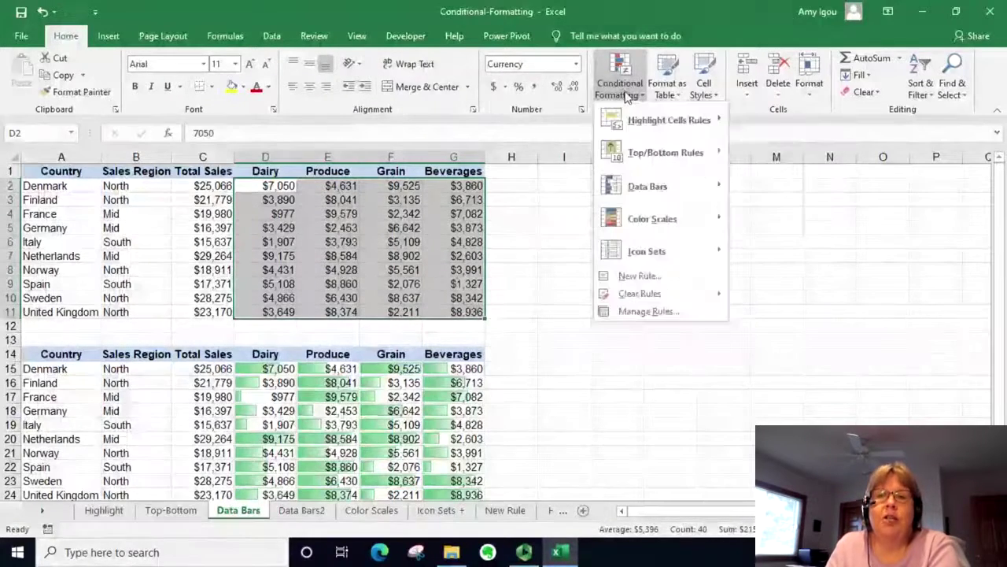
pyautogui.moveTo(650, 198)
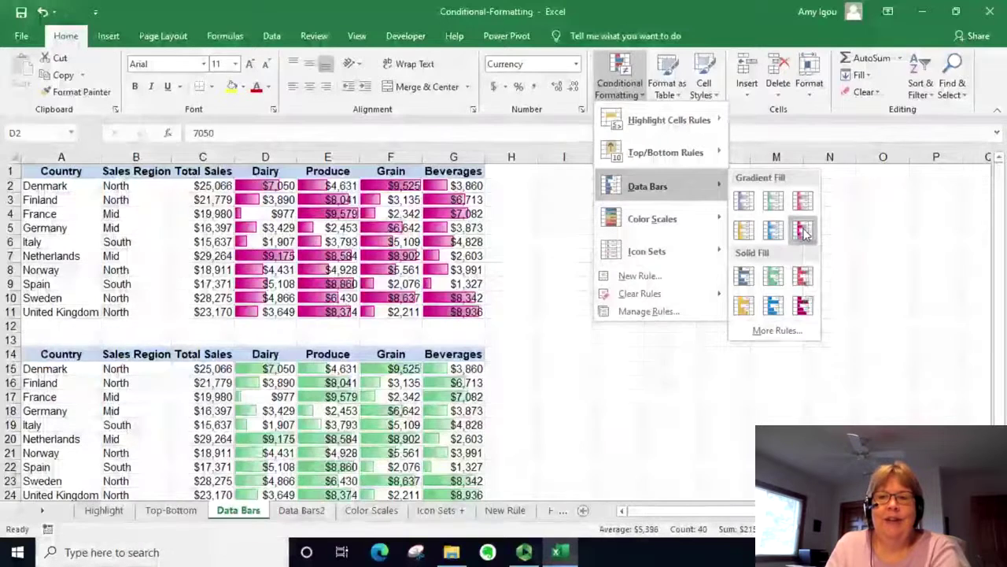
pyautogui.click(803, 230)
# Step: Widen column G to lengthen the bars, then go to the Data Bars2 sheet
pyautogui.click(415, 369)
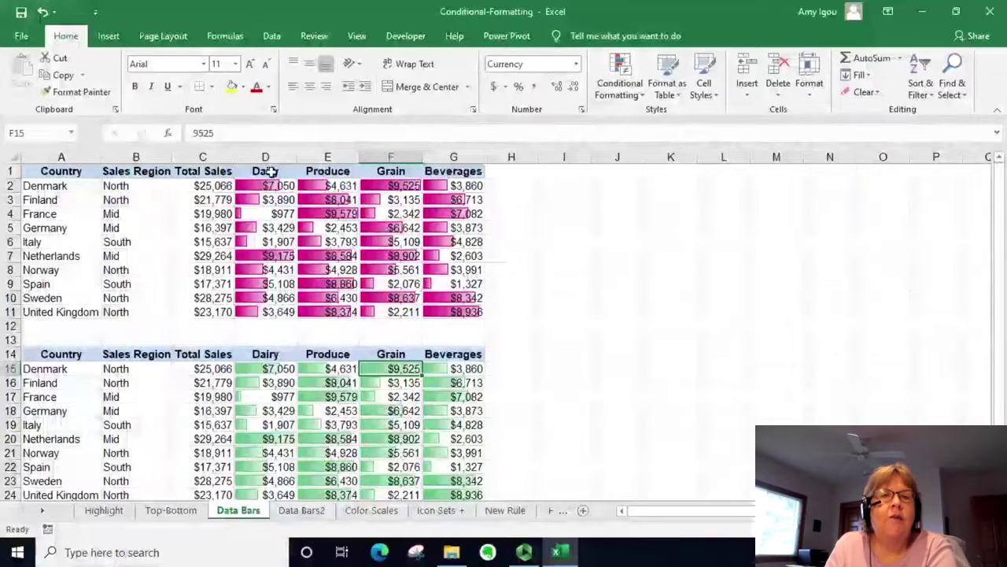
pyautogui.moveTo(487, 156); pyautogui.dragTo(553, 158)
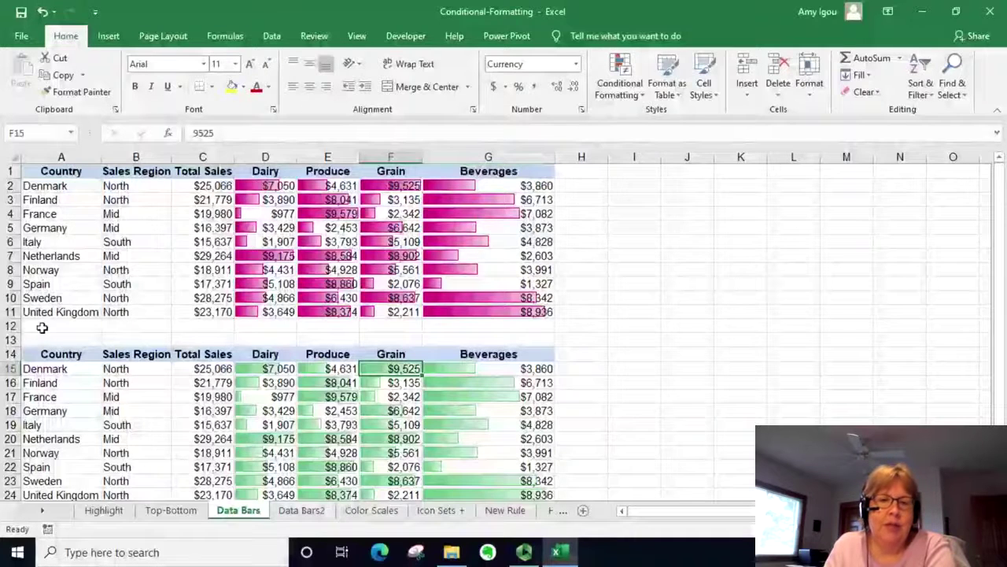
pyautogui.click(291, 512)
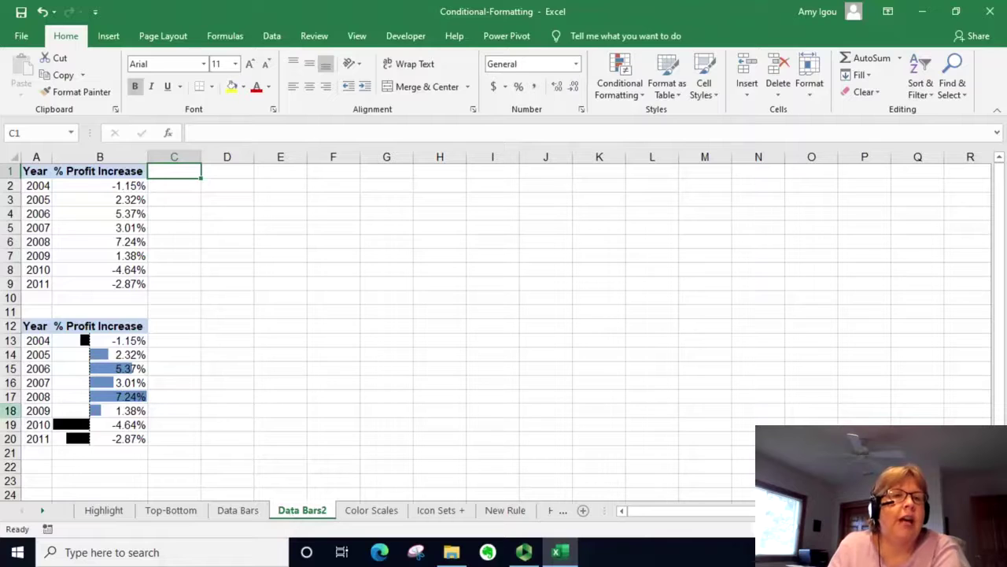
# Step: Apply green Solid Fill data bars to the % Profit Increase values B2:B9
pyautogui.moveTo(112, 186); pyautogui.dragTo(118, 283)
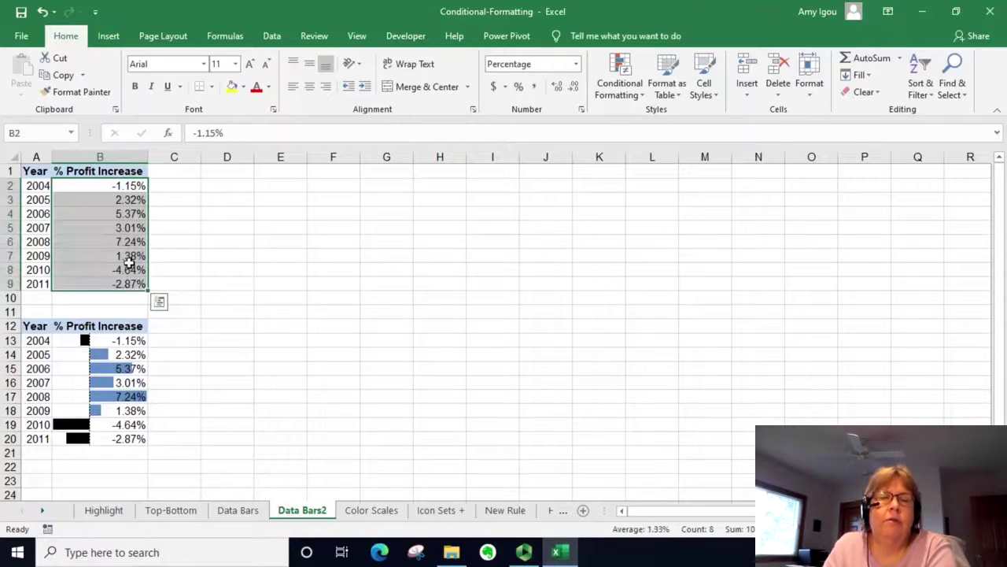
pyautogui.click(626, 94)
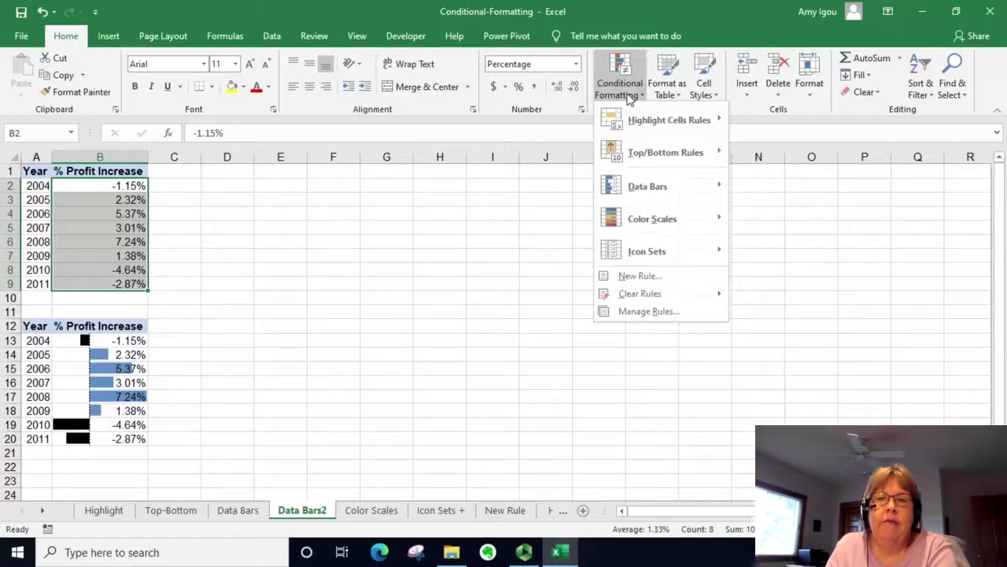
pyautogui.moveTo(678, 192)
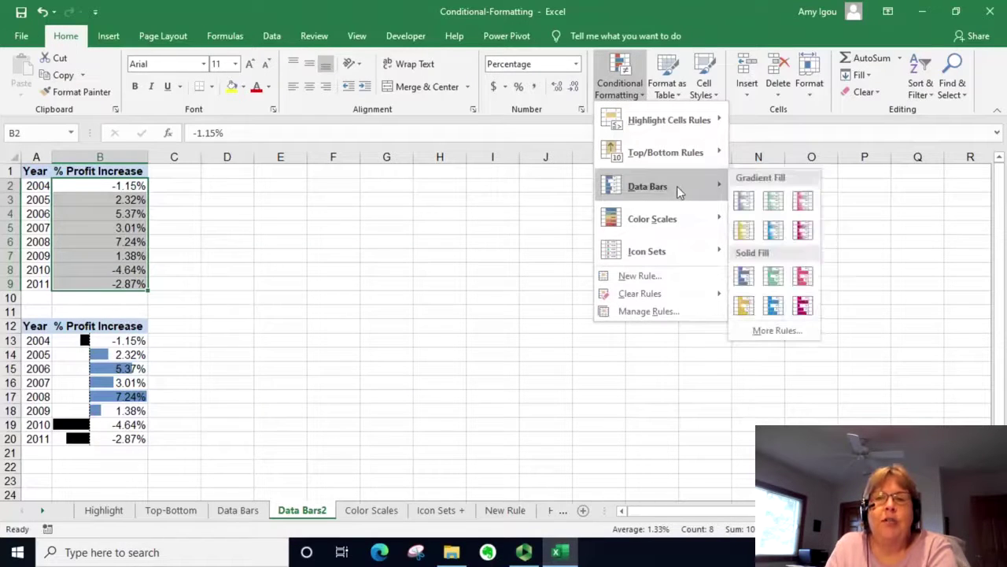
pyautogui.click(775, 282)
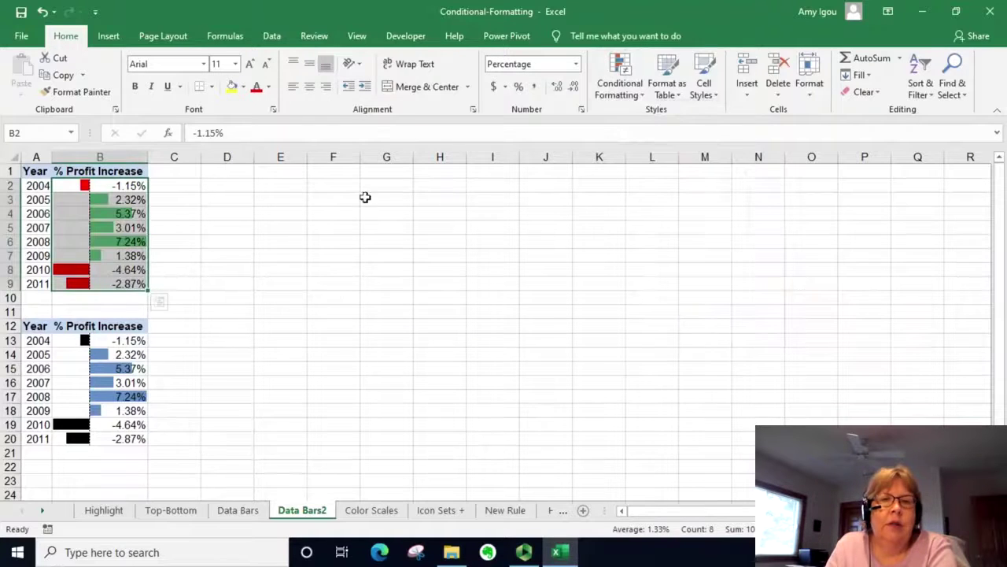
pyautogui.click(634, 93)
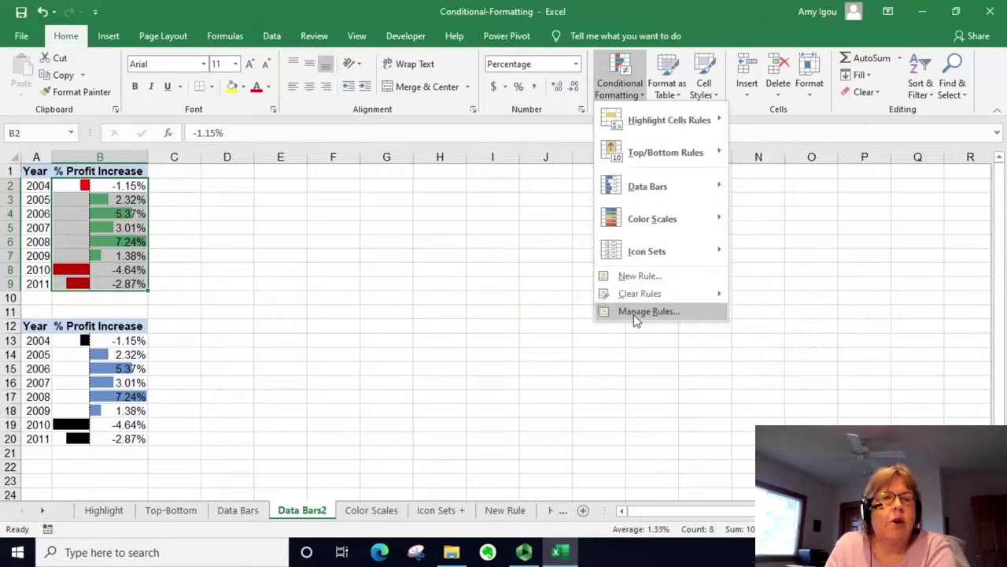
# Step: Edit the B2:B9 Data Bar rule so positive bars use Blue Accent 1 Lighter 40%
pyautogui.click(636, 313)
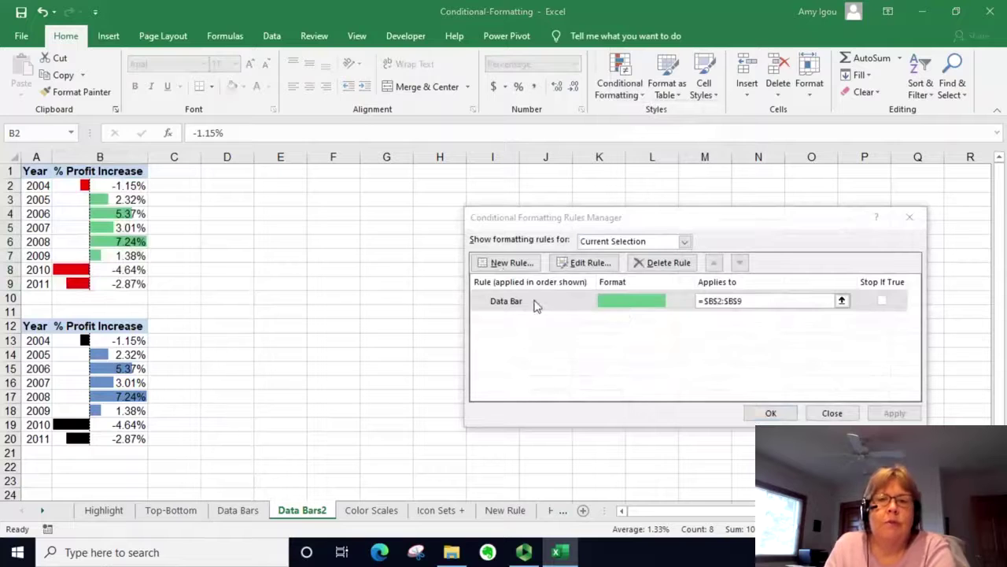
pyautogui.click(538, 307)
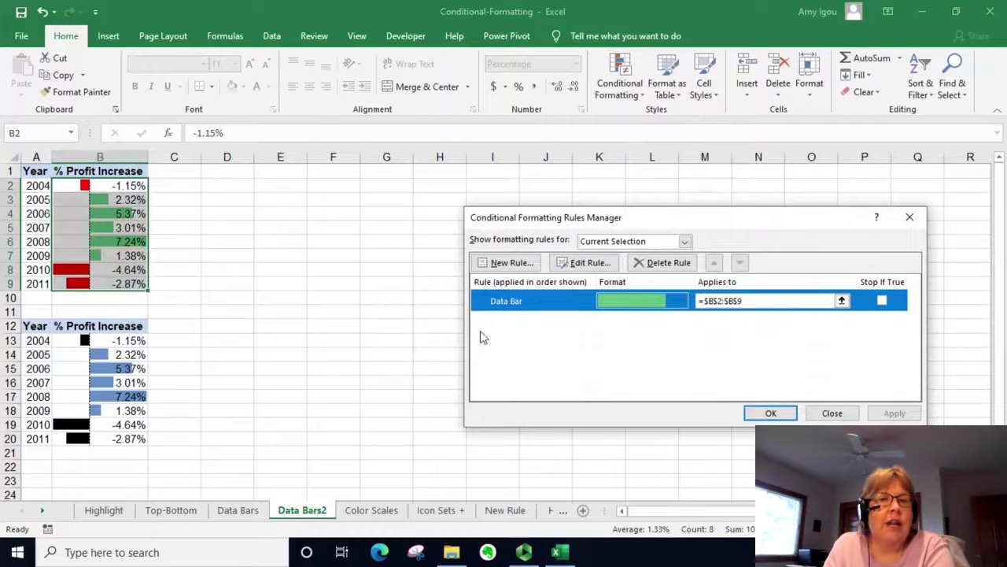
pyautogui.click(576, 265)
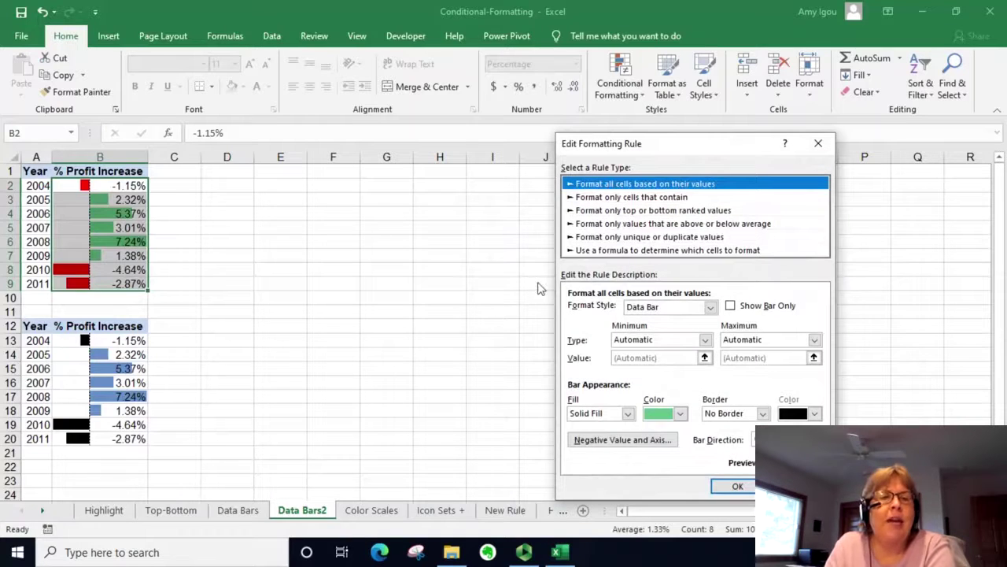
pyautogui.click(681, 414)
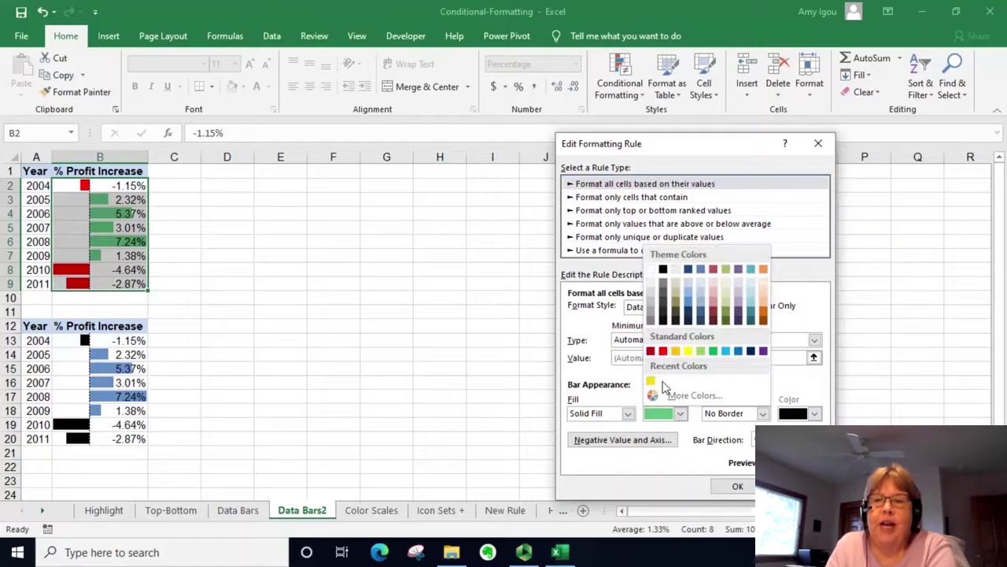
pyautogui.click(700, 306)
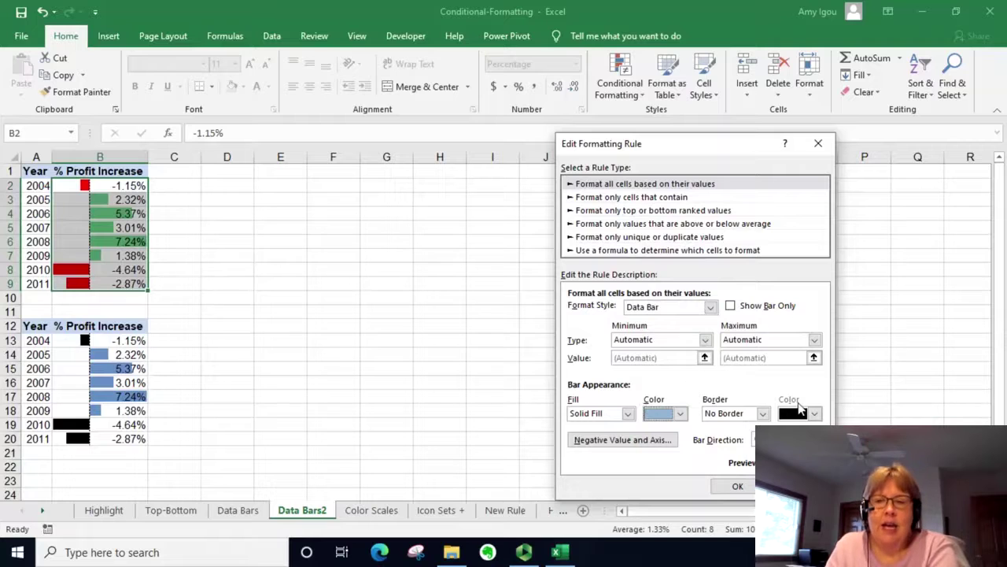
# Step: Make negative bars black and the axis line red, then apply the updated rule
pyautogui.click(623, 440)
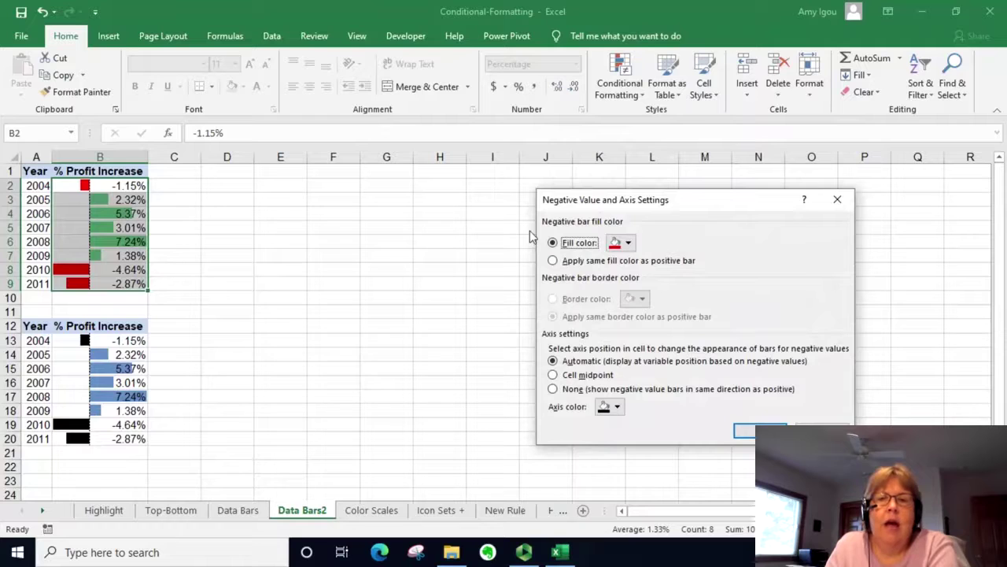
pyautogui.click(629, 243)
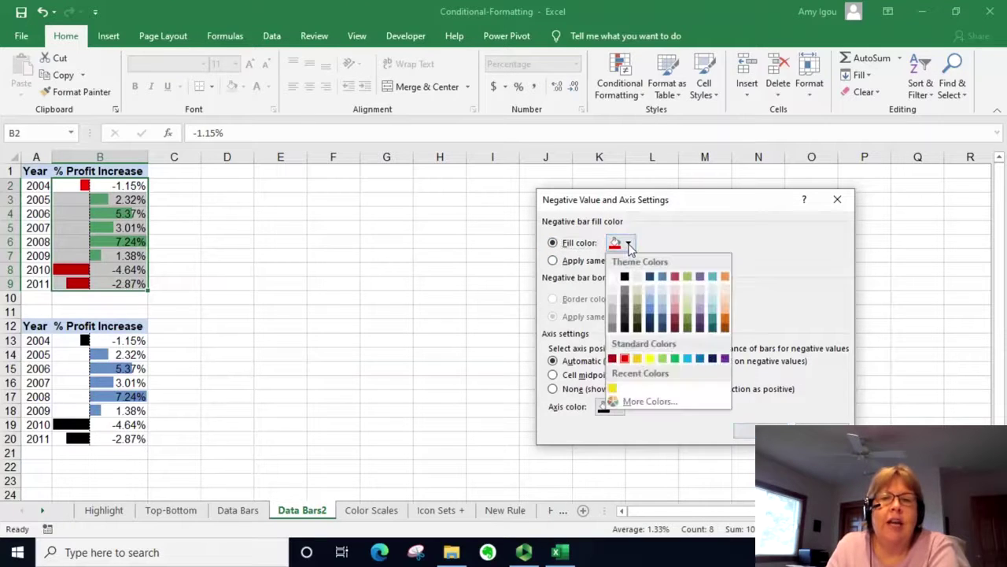
pyautogui.click(625, 278)
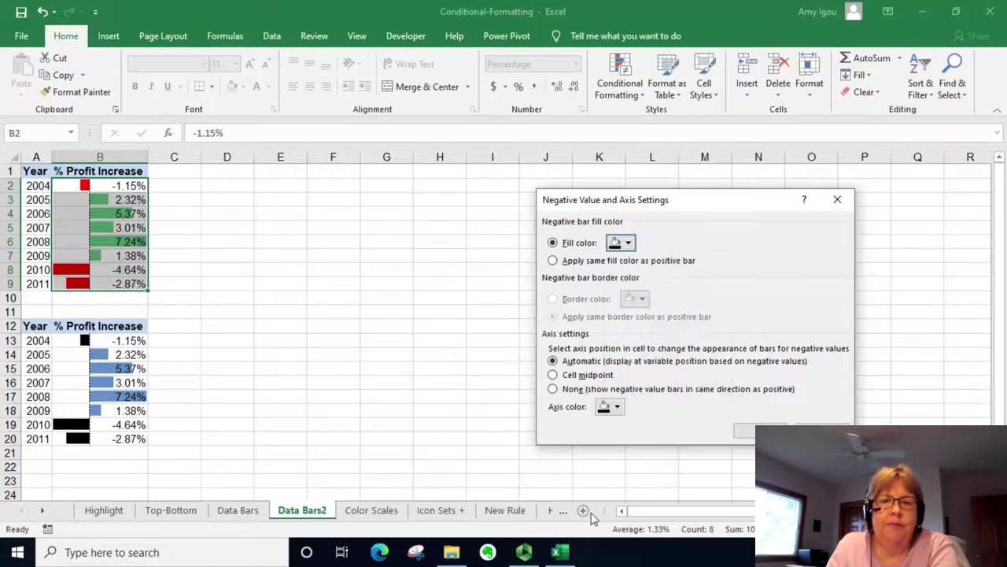
pyautogui.click(617, 407)
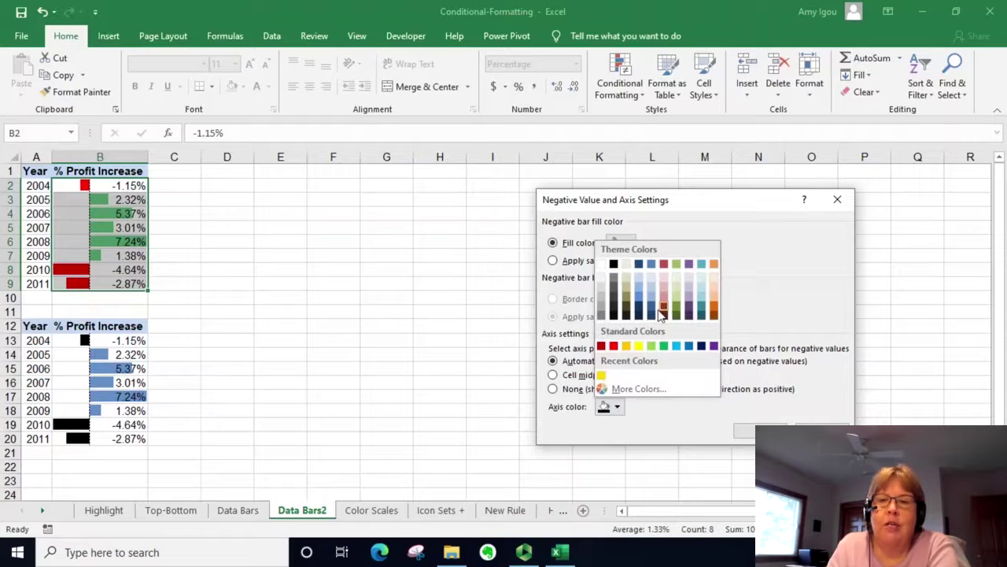
pyautogui.click(613, 348)
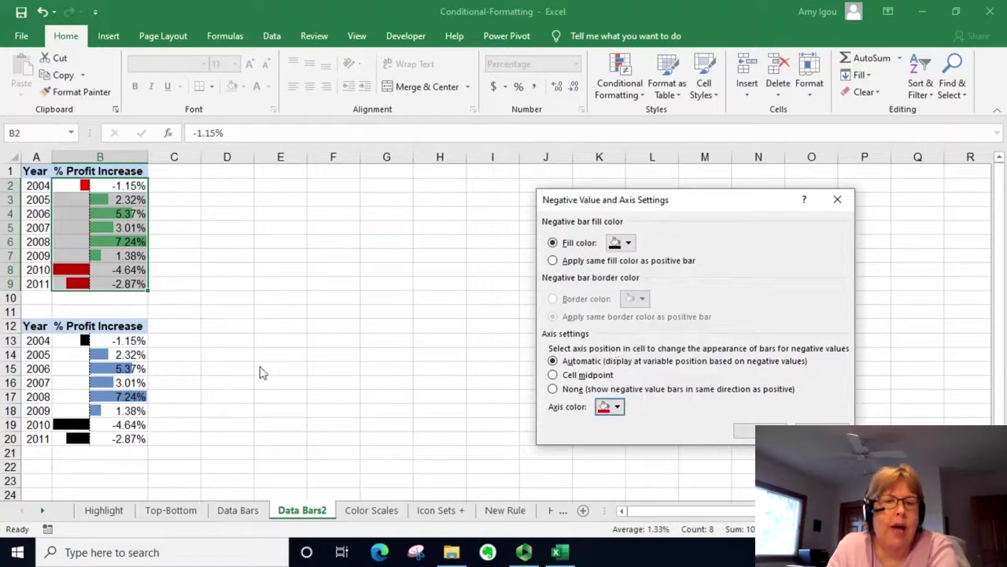
pyautogui.click(744, 431)
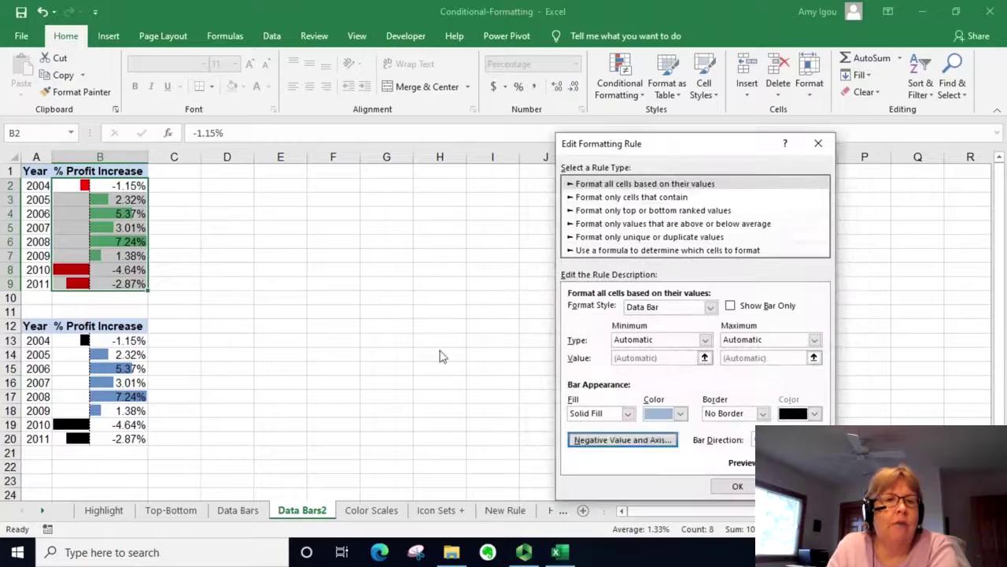
pyautogui.click(738, 487)
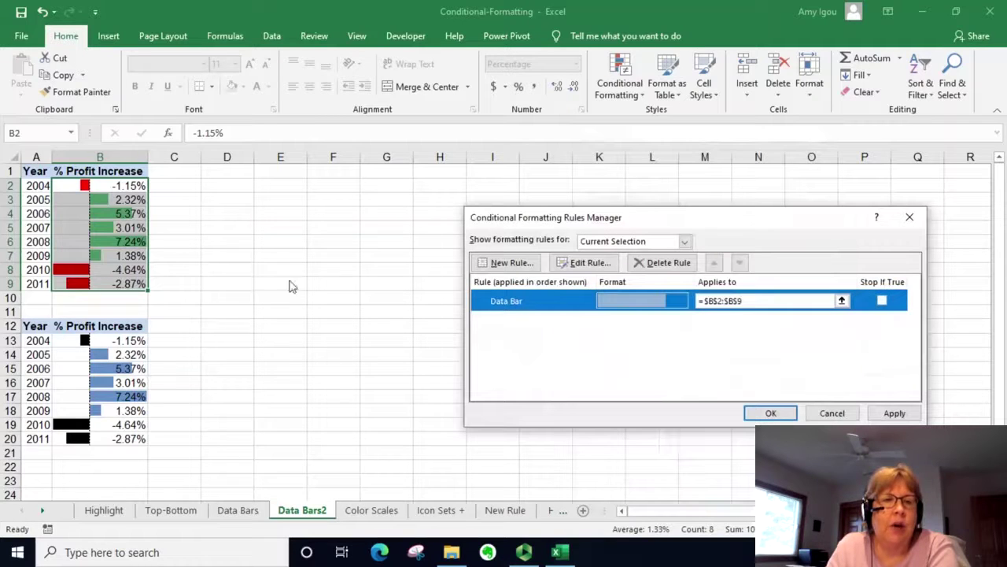
pyautogui.click(771, 413)
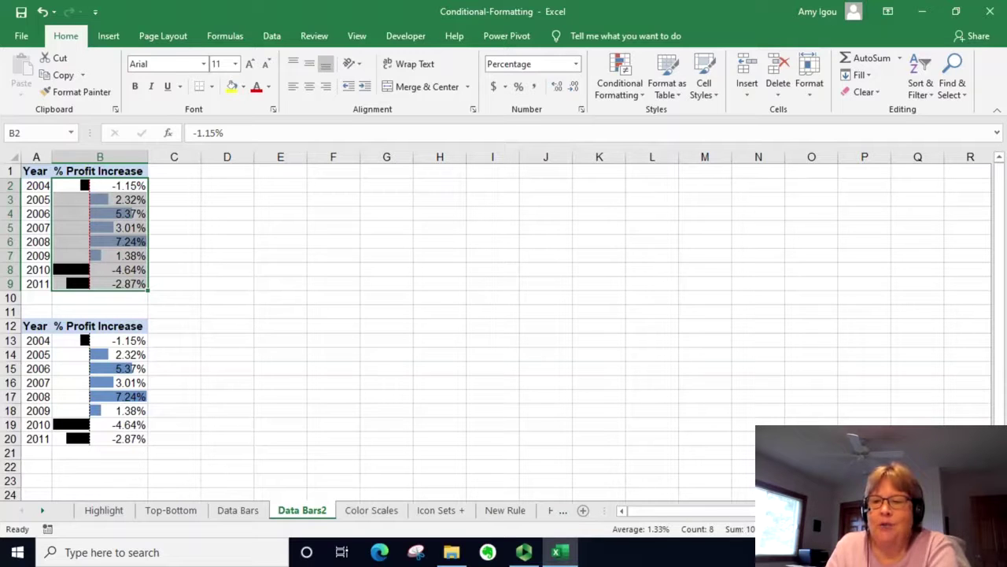
pyautogui.scroll(3, 393, 342)
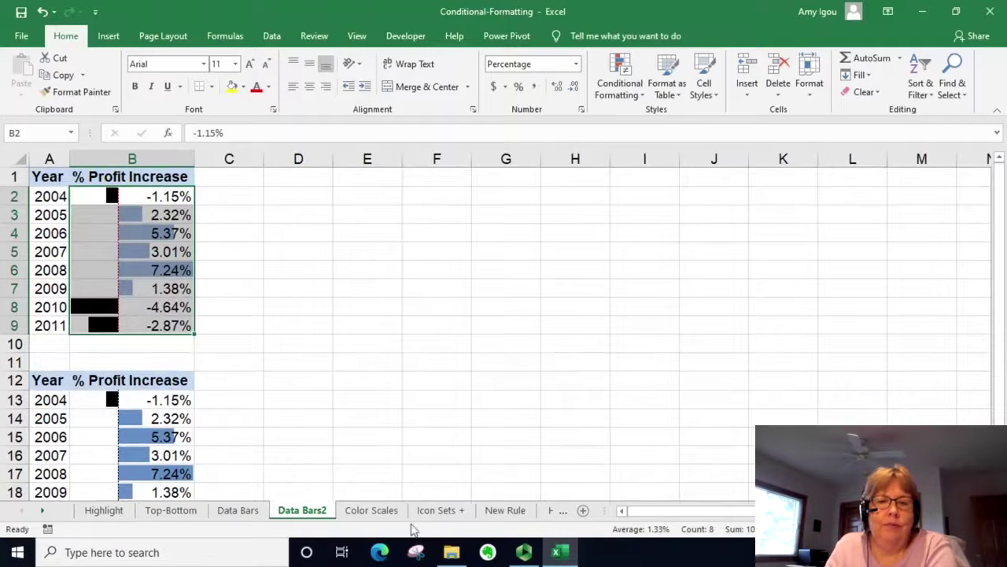
# Step: On the Color Scales sheet, select D2:G11 and start a new colour-scale rule from More Rules
pyautogui.click(370, 512)
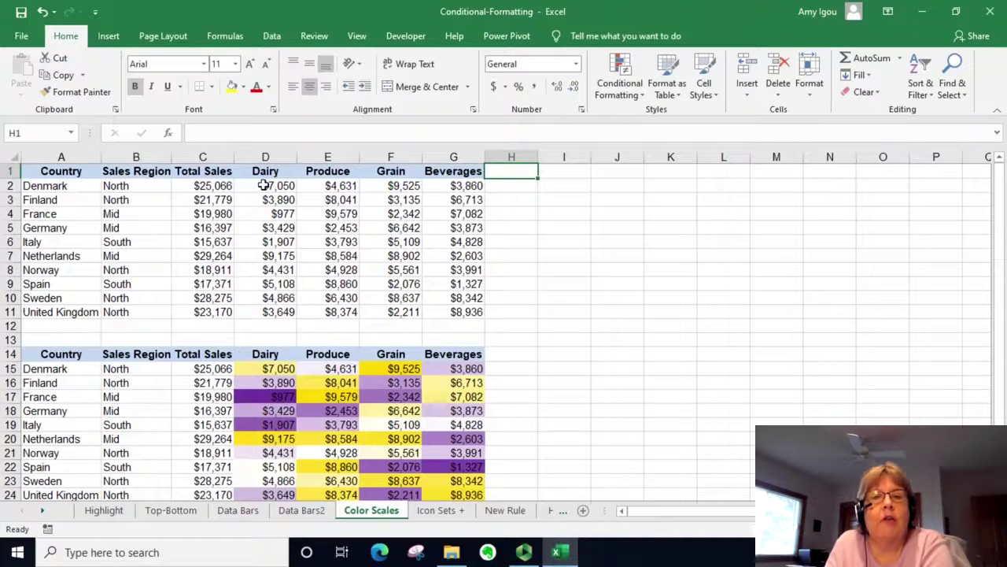
pyautogui.moveTo(264, 185); pyautogui.dragTo(452, 316)
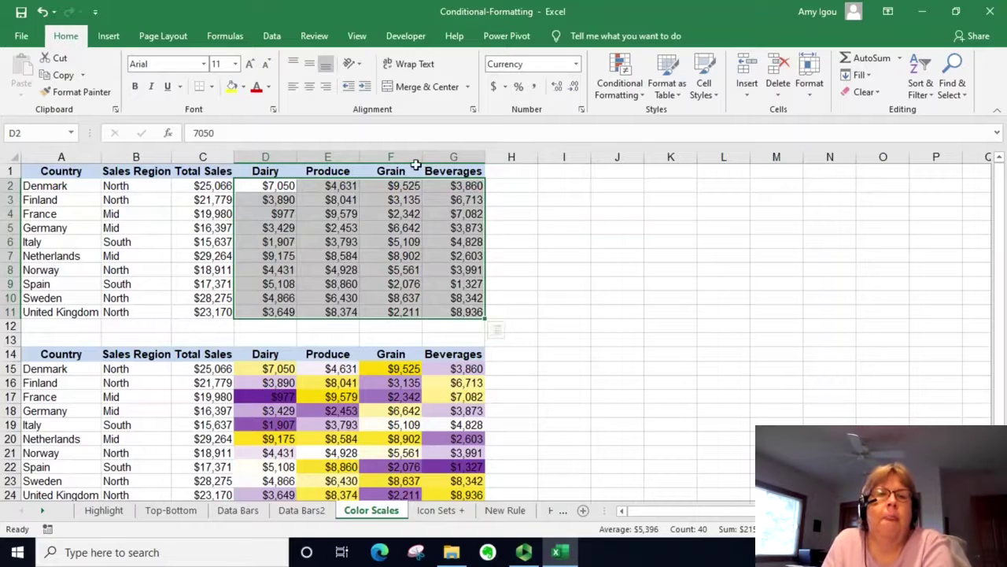
pyautogui.click(622, 96)
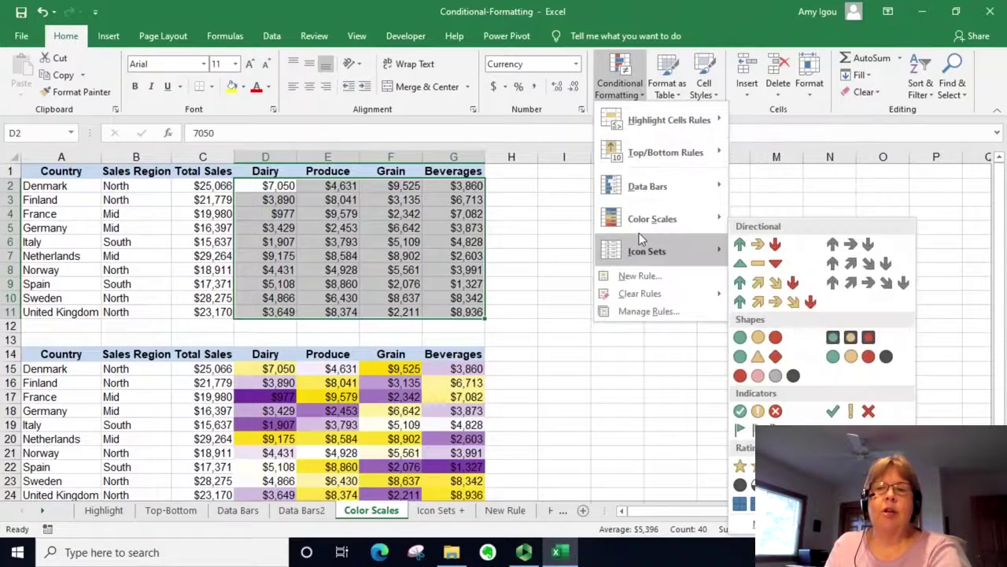
pyautogui.moveTo(677, 230)
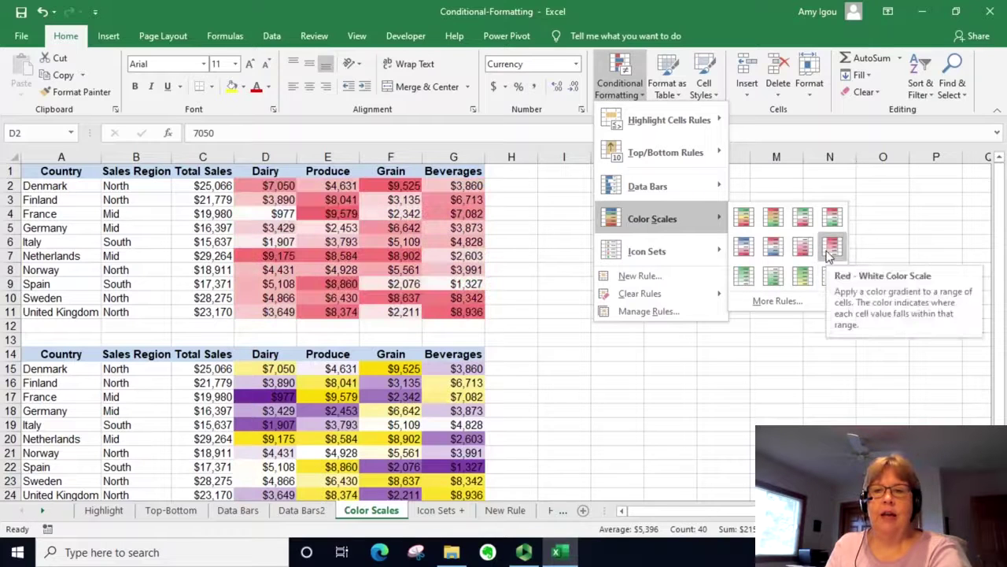
pyautogui.click(791, 302)
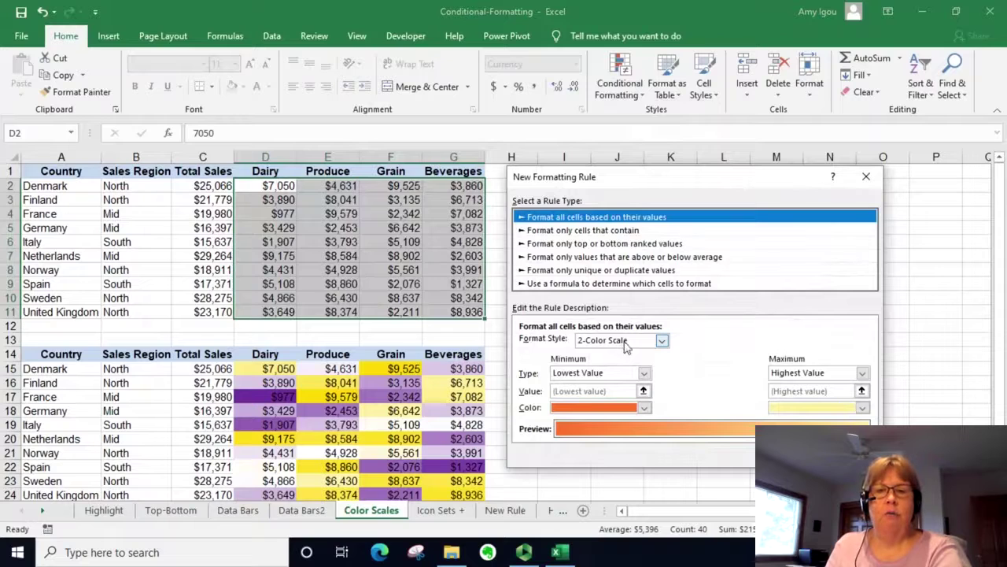
# Step: Switch the rule's format style to 3-Color Scale with a purple minimum
pyautogui.click(626, 348)
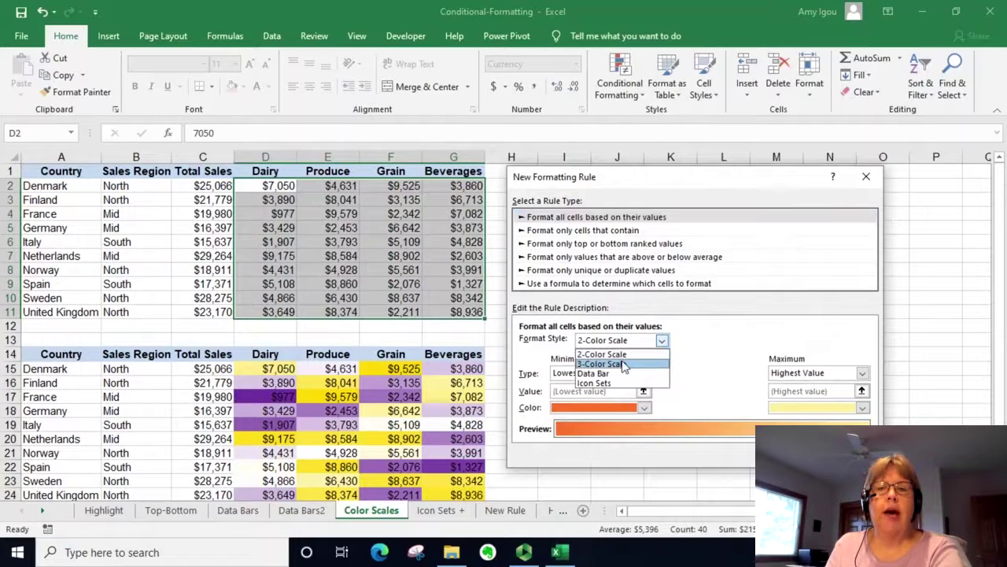
pyautogui.click(624, 365)
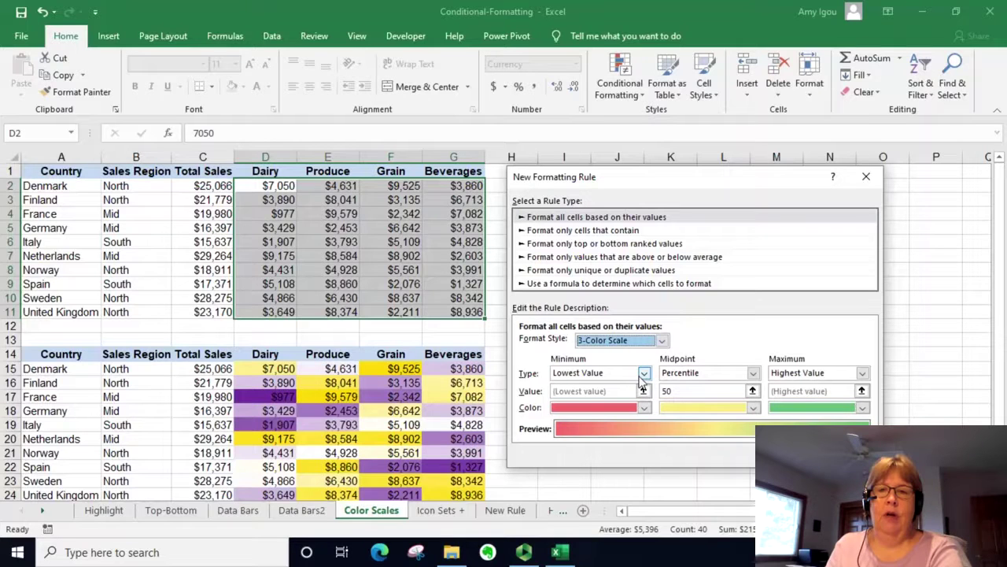
pyautogui.click(644, 408)
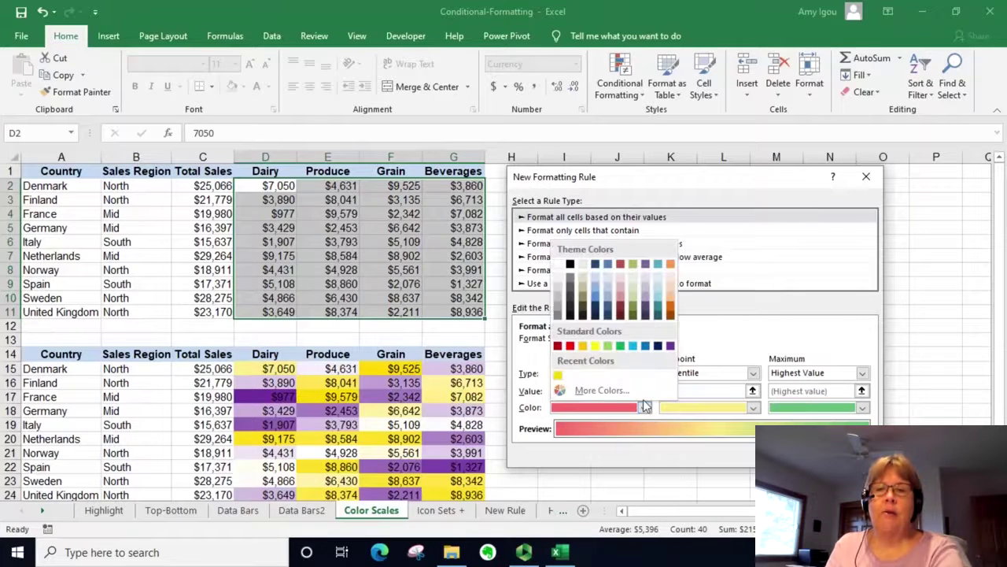
pyautogui.click(670, 346)
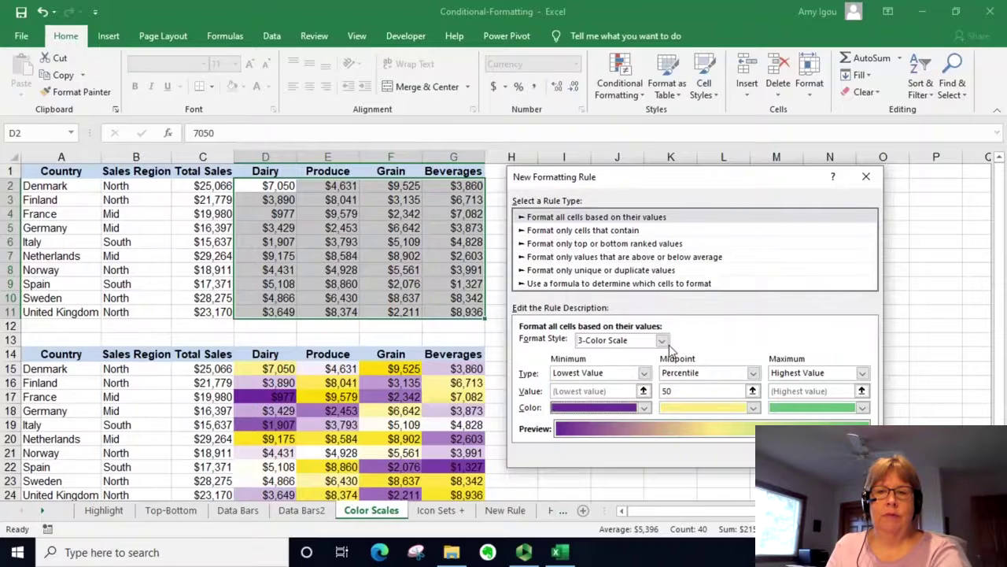
# Step: Make the Percentile 50 midpoint white and keep Highest Value as the maximum
pyautogui.click(754, 373)
pyautogui.click(726, 340)
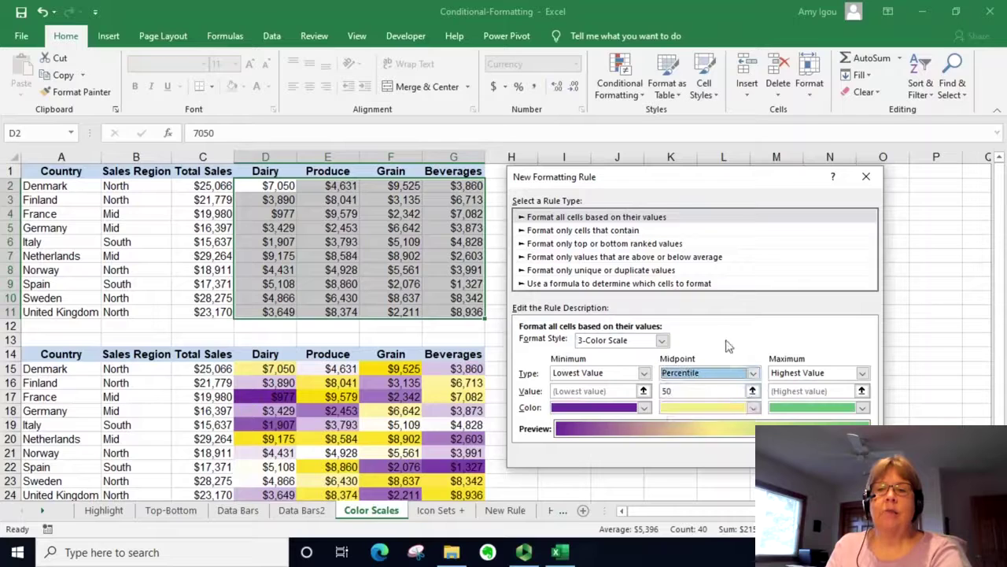
pyautogui.click(754, 408)
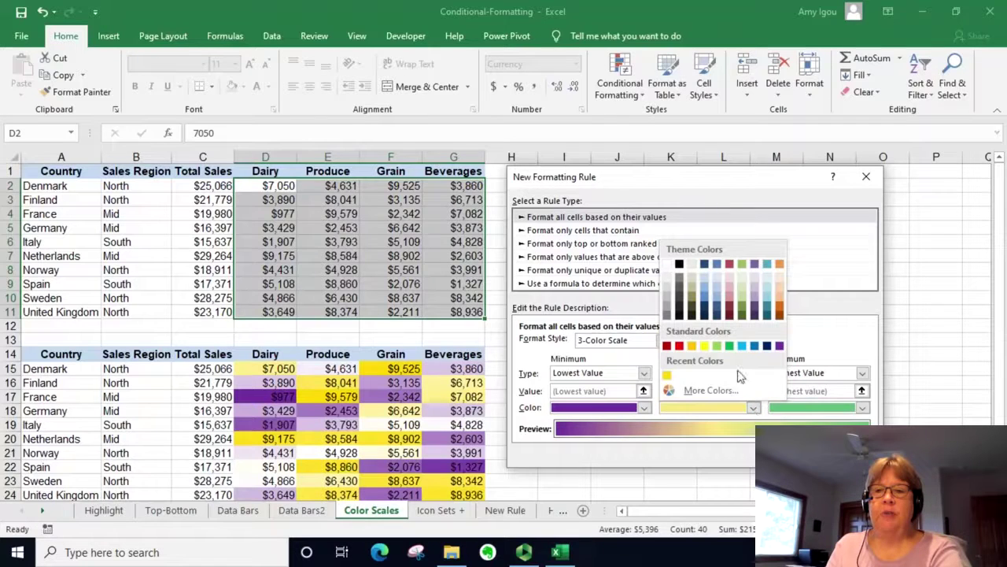
pyautogui.click(667, 265)
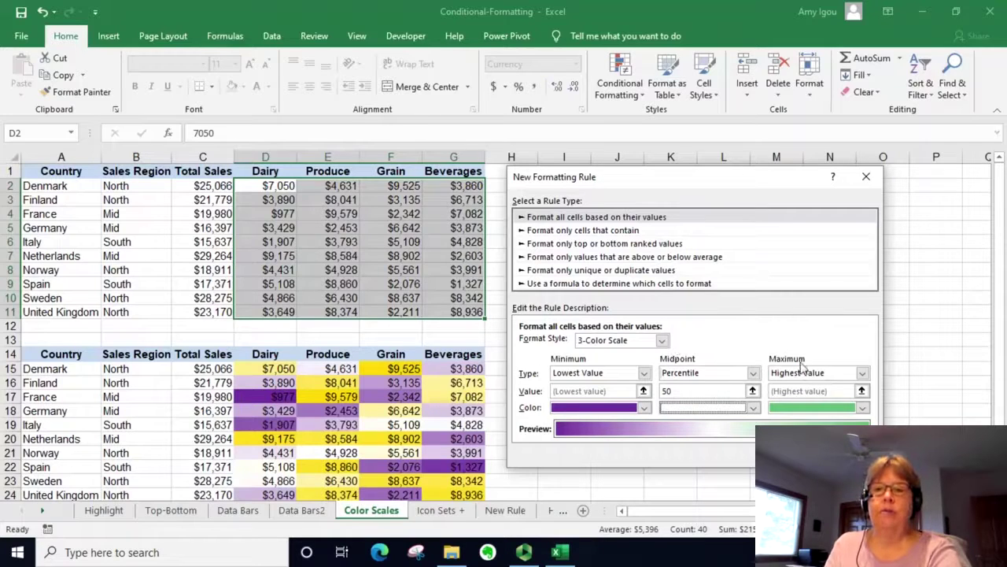
pyautogui.click(863, 374)
pyautogui.click(864, 387)
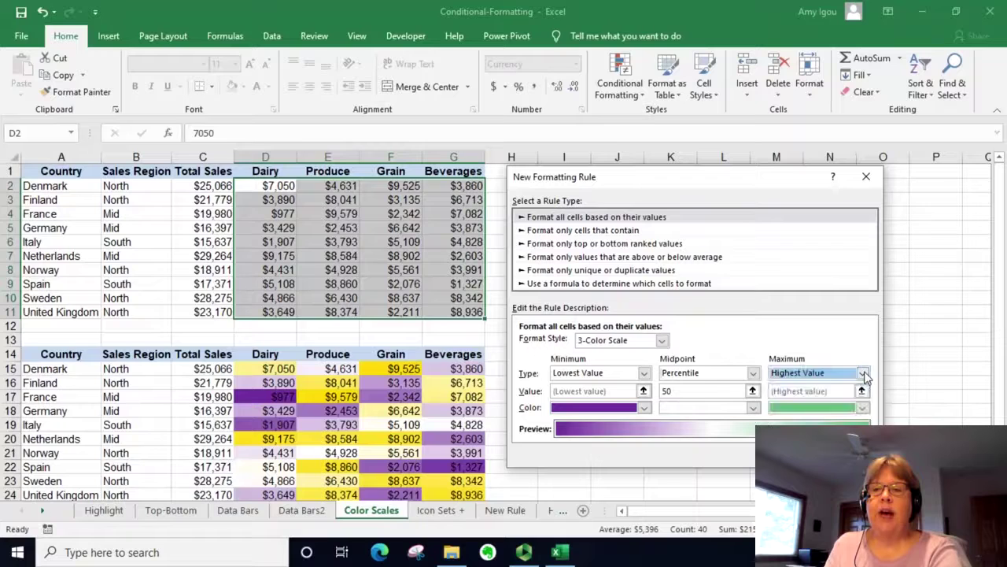
pyautogui.click(864, 408)
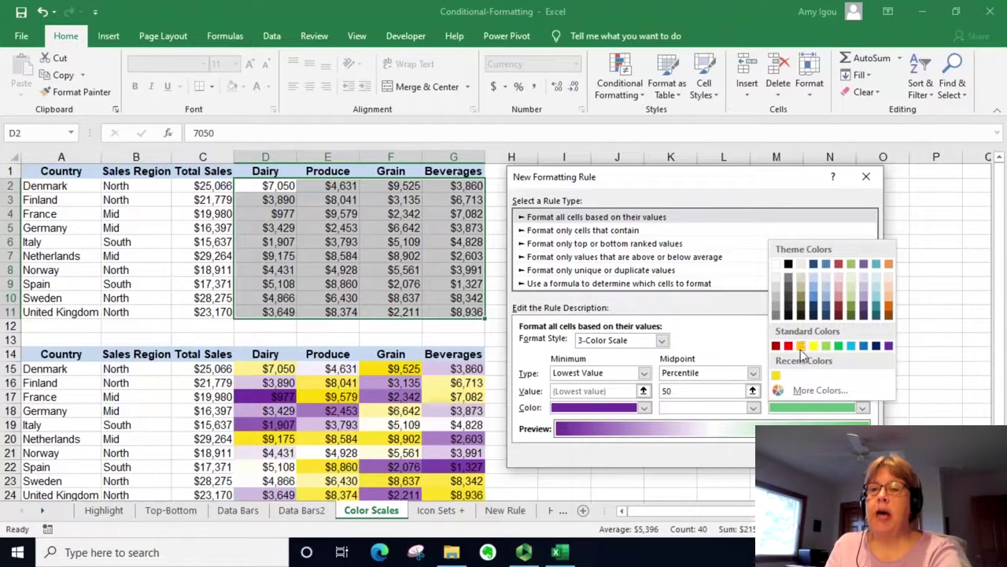
# Step: Set the maximum colour to custom gold #FCD326
pyautogui.click(805, 392)
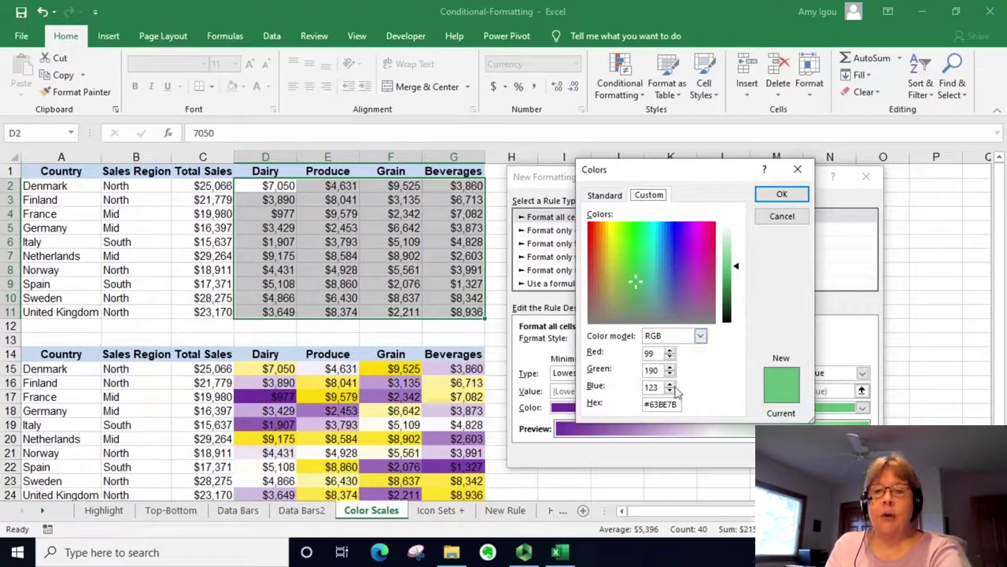
pyautogui.click(610, 277)
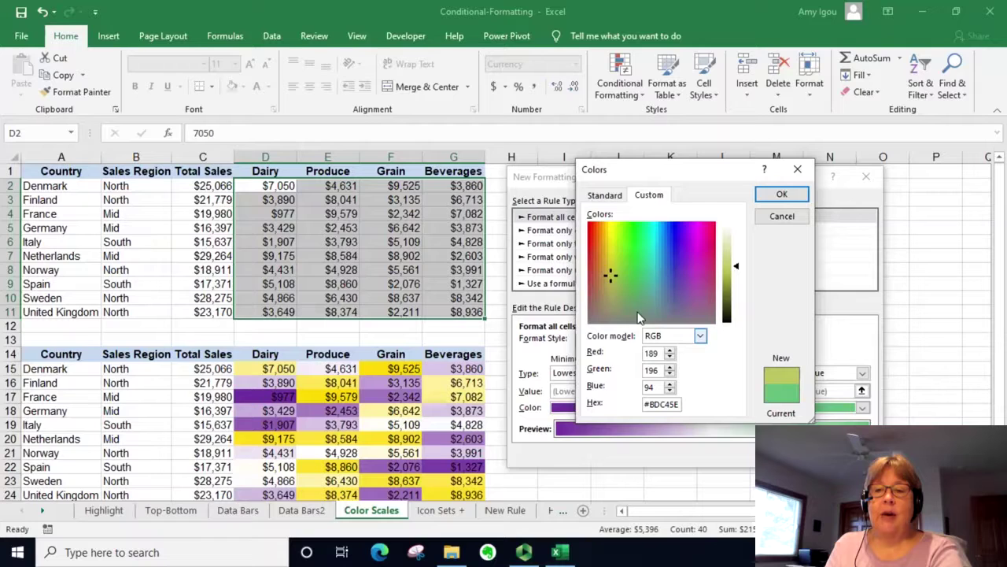
pyautogui.click(609, 254)
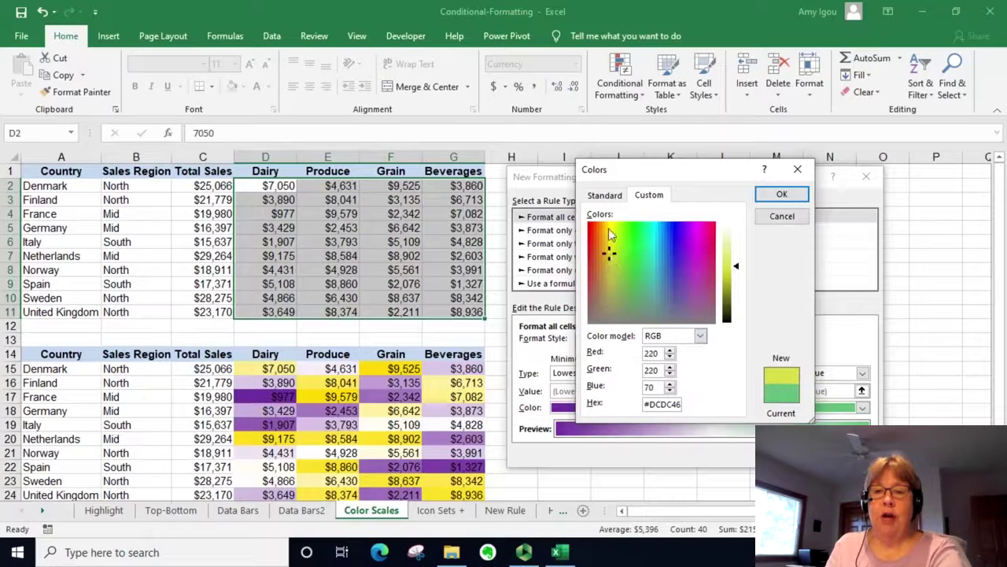
pyautogui.click(611, 229)
pyautogui.click(612, 229)
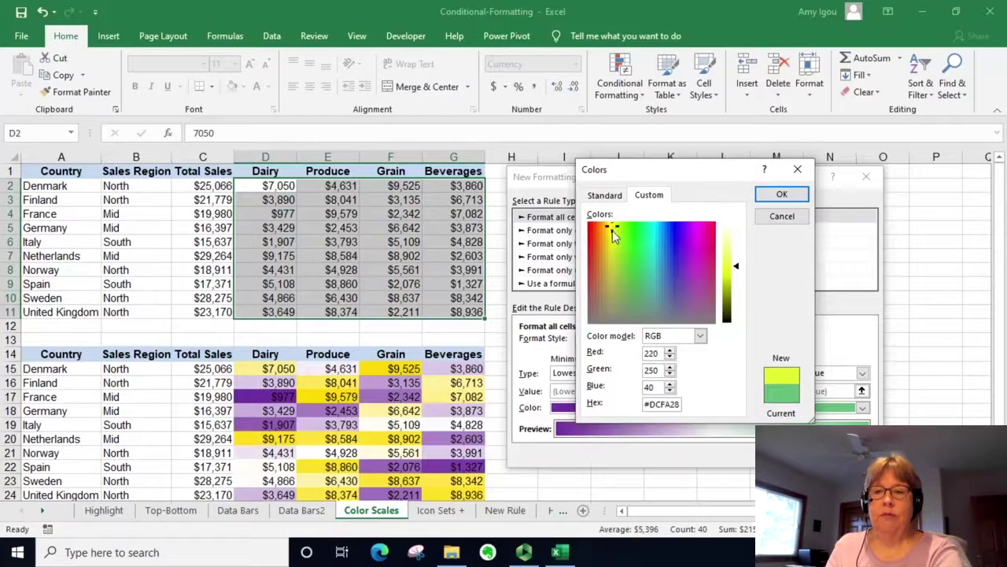
pyautogui.click(605, 226)
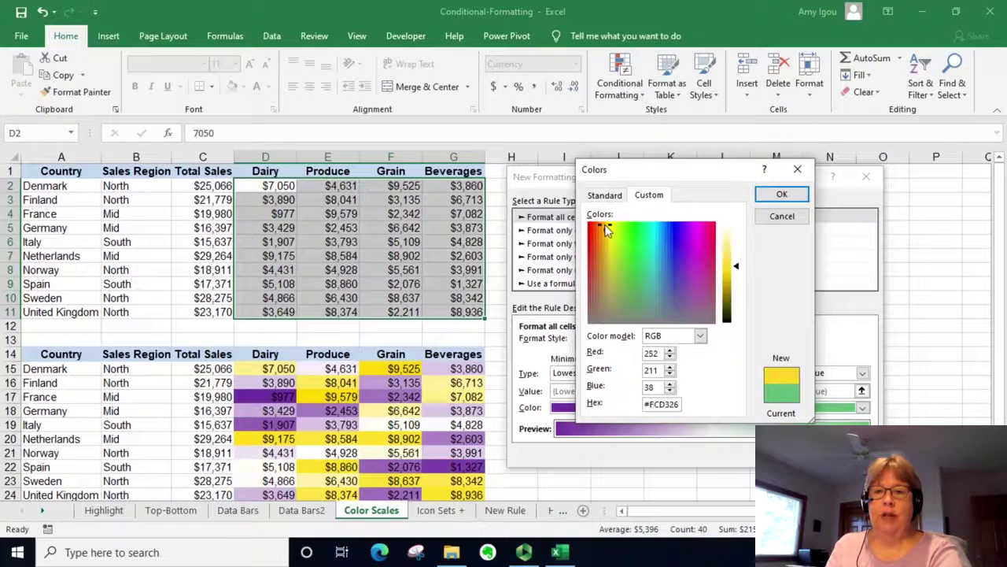
pyautogui.click(783, 194)
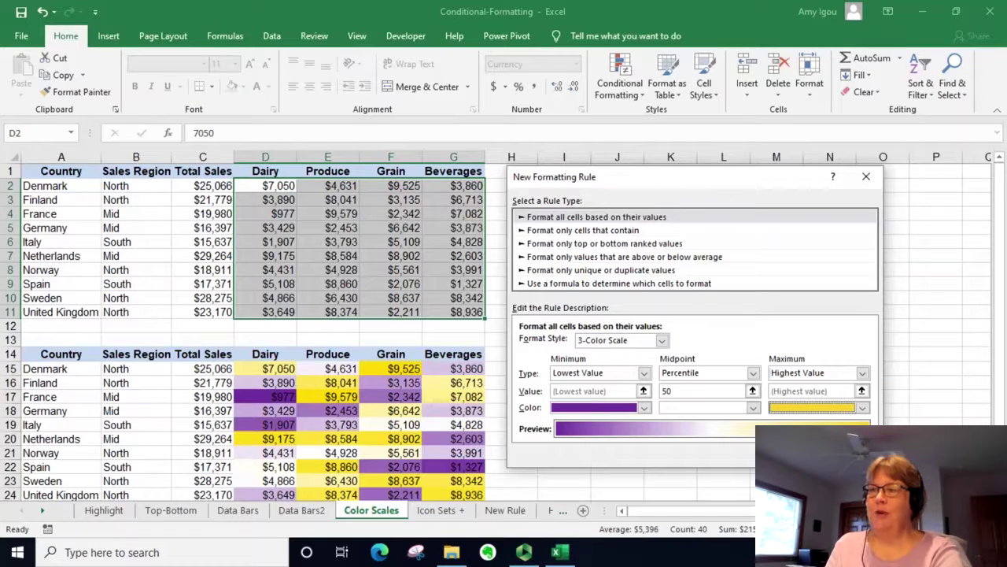
# Step: Apply the purple-white-gold 3-color scale, then go to the Icon Sets sheet
pyautogui.click(783, 450)
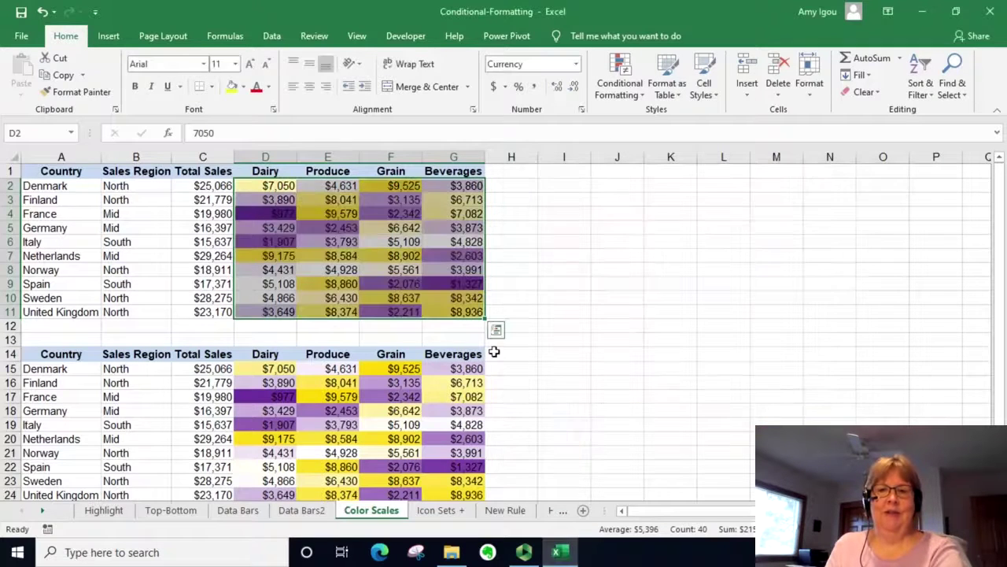
pyautogui.click(380, 337)
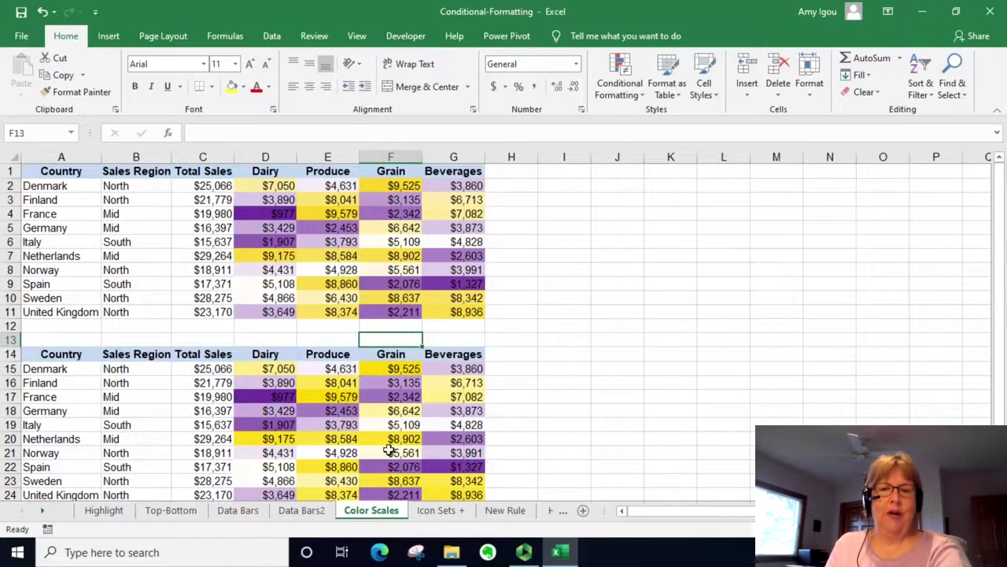
pyautogui.click(436, 510)
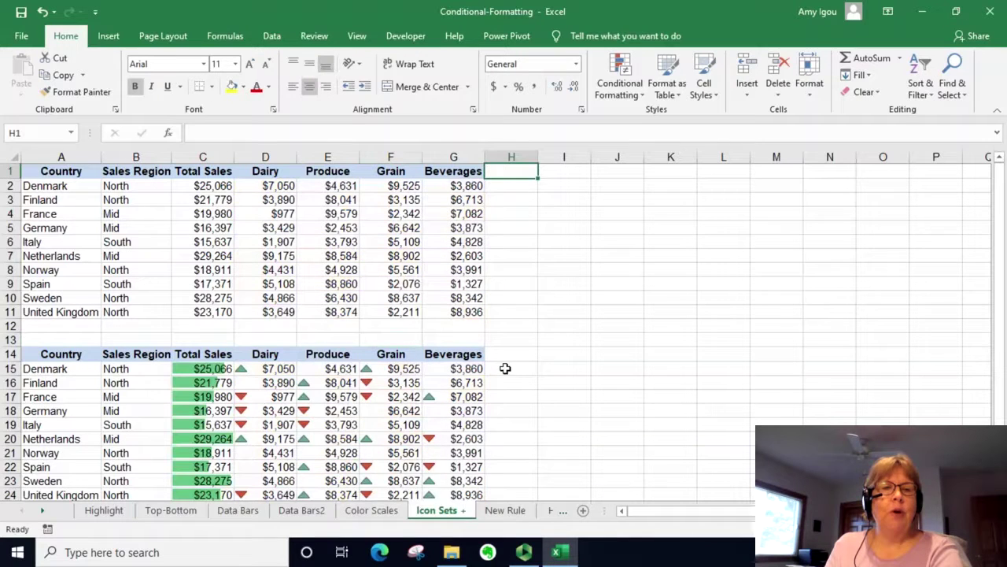
# Step: Select D2:G11 in the upper table and apply the 3 Triangles icon set
pyautogui.moveTo(279, 191); pyautogui.dragTo(480, 310)
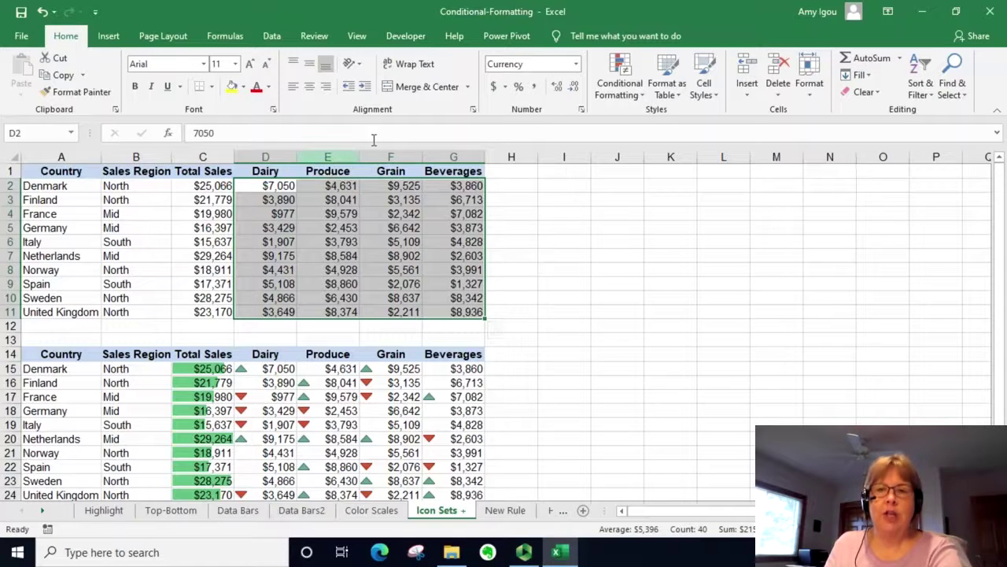
pyautogui.click(624, 96)
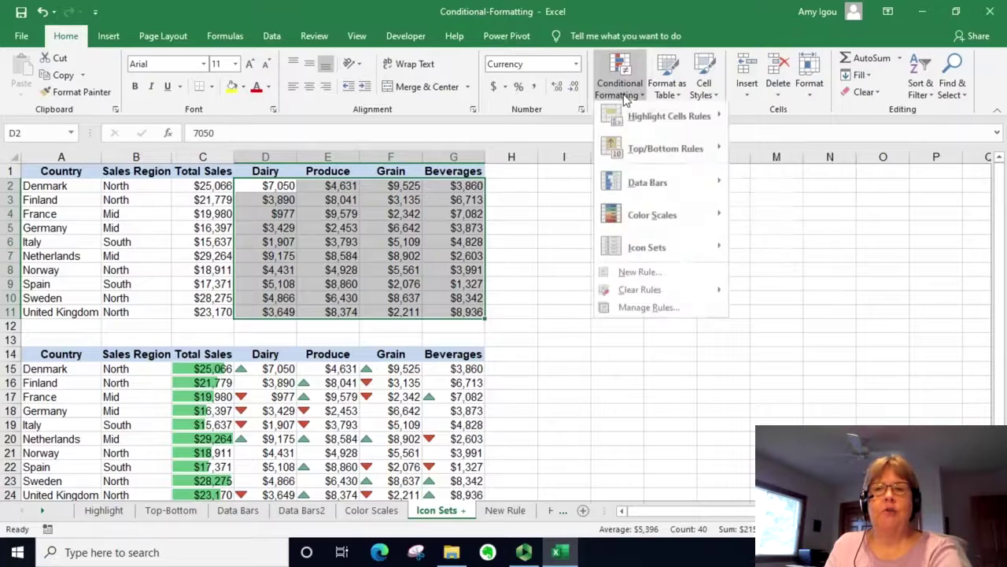
pyautogui.moveTo(644, 261)
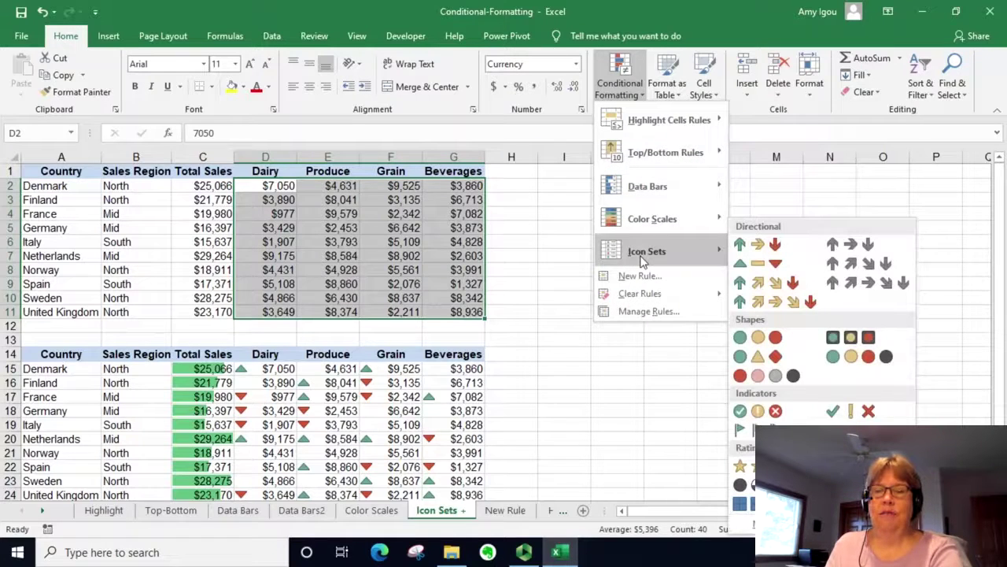
pyautogui.click(779, 268)
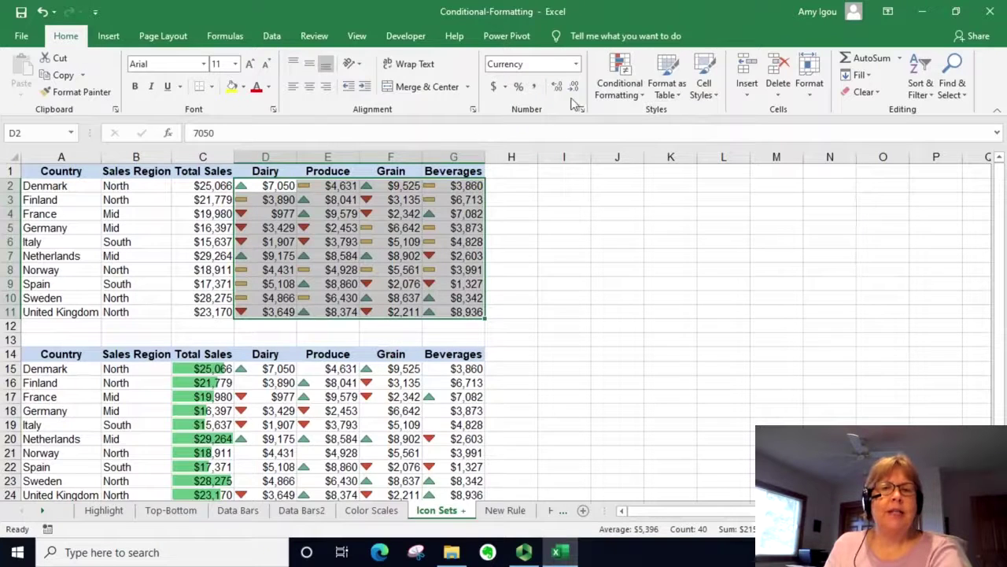
# Step: Edit the icon set rule: No Cell Icon for the middle, thresholds 70 and 30
pyautogui.click(618, 93)
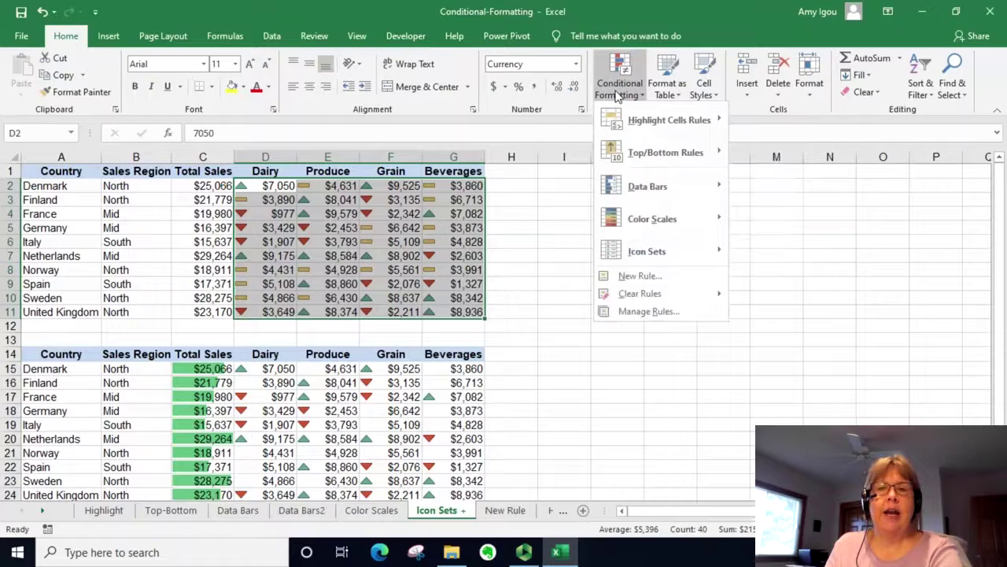
pyautogui.click(639, 312)
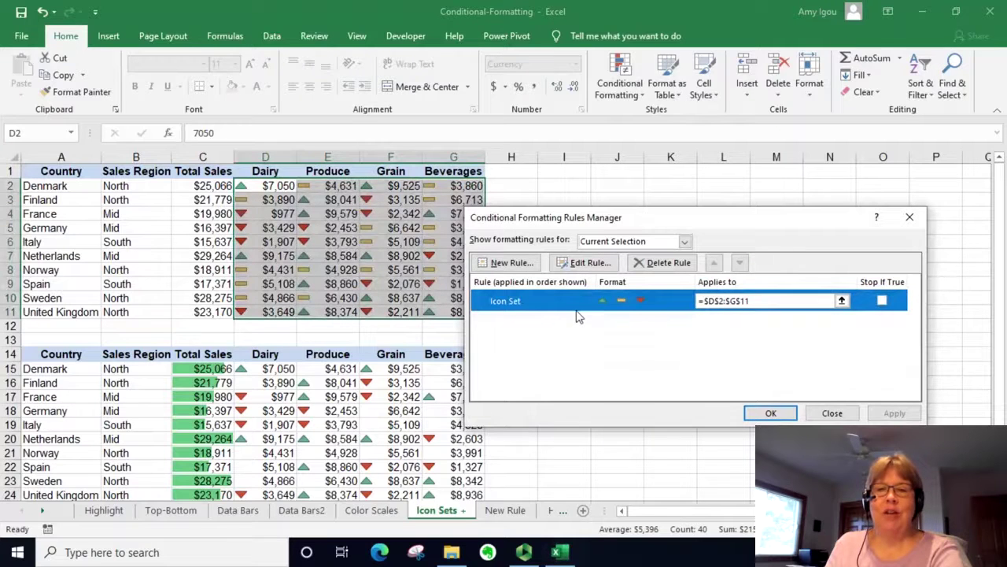
pyautogui.click(570, 265)
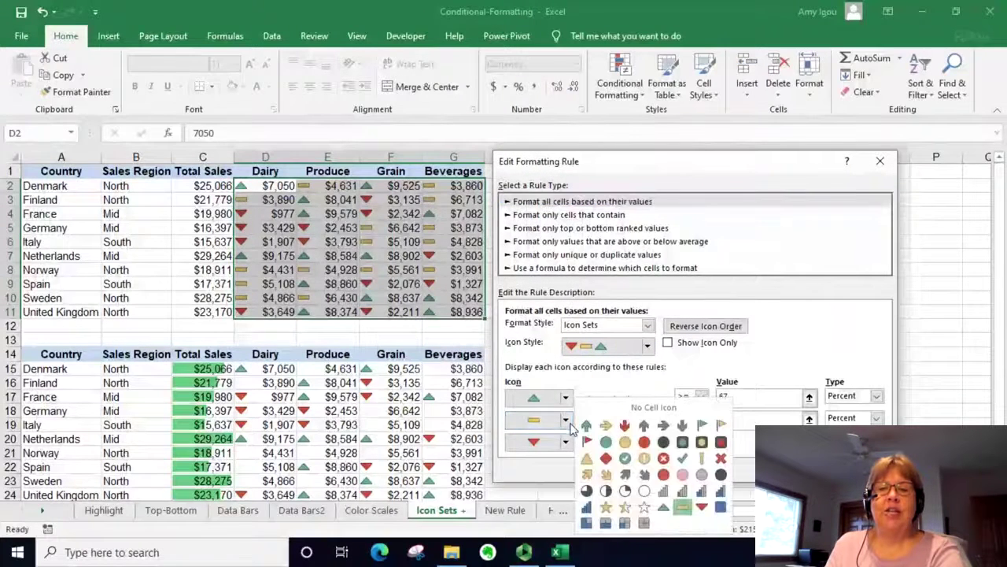
pyautogui.click(654, 408)
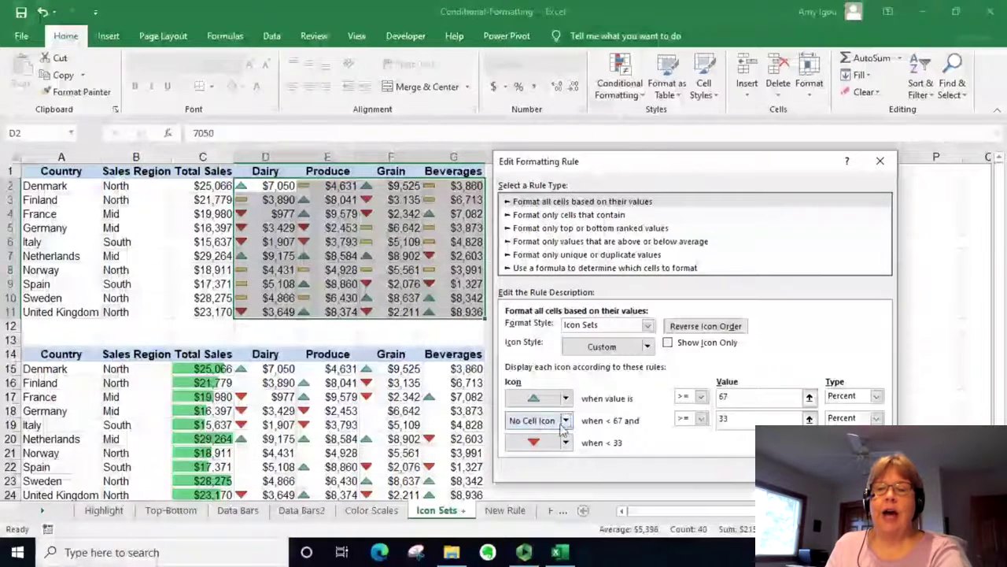
pyautogui.moveTo(743, 399); pyautogui.dragTo(682, 393)
pyautogui.write('70')
pyautogui.press('Tab')
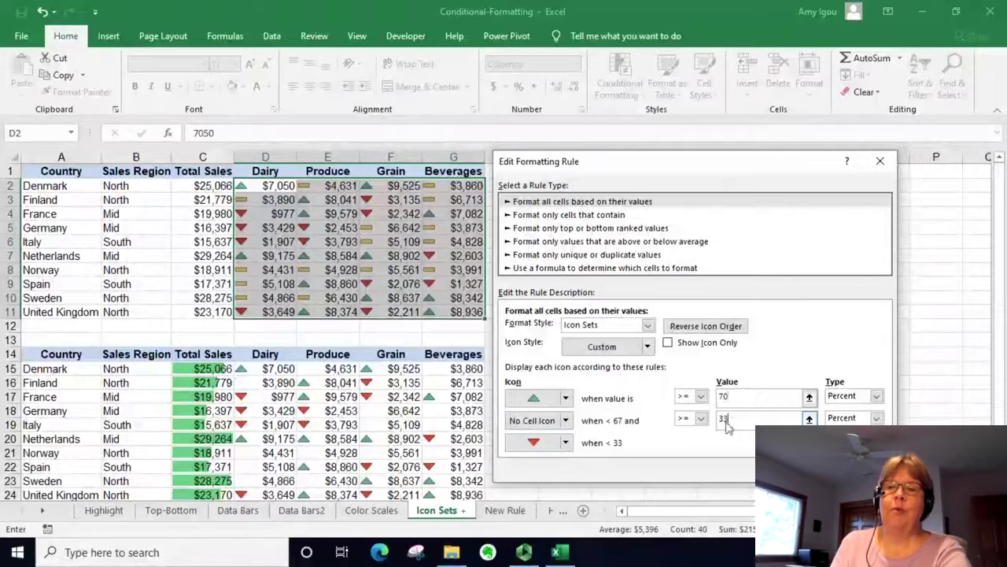
pyautogui.write('30')
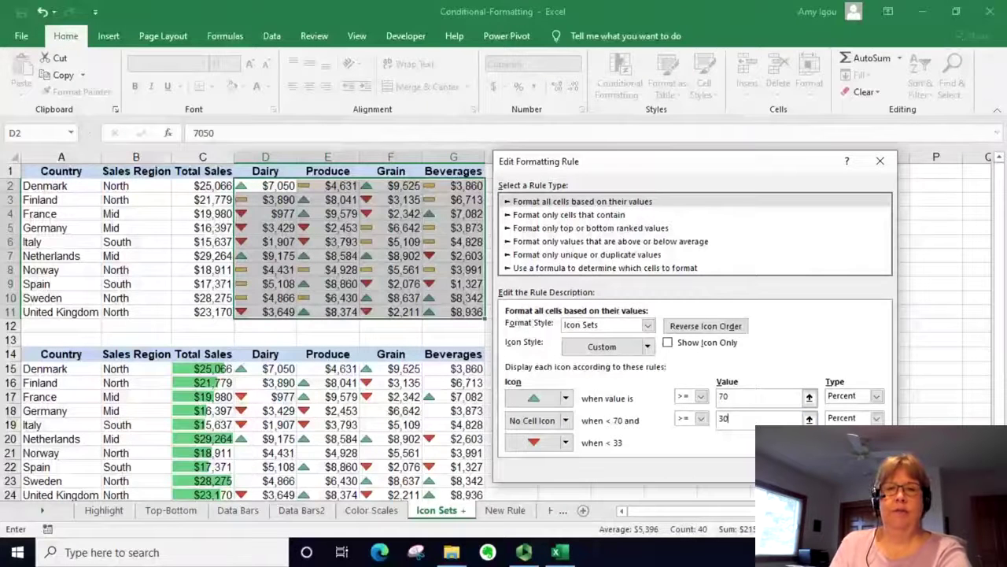
pyautogui.press('Return')
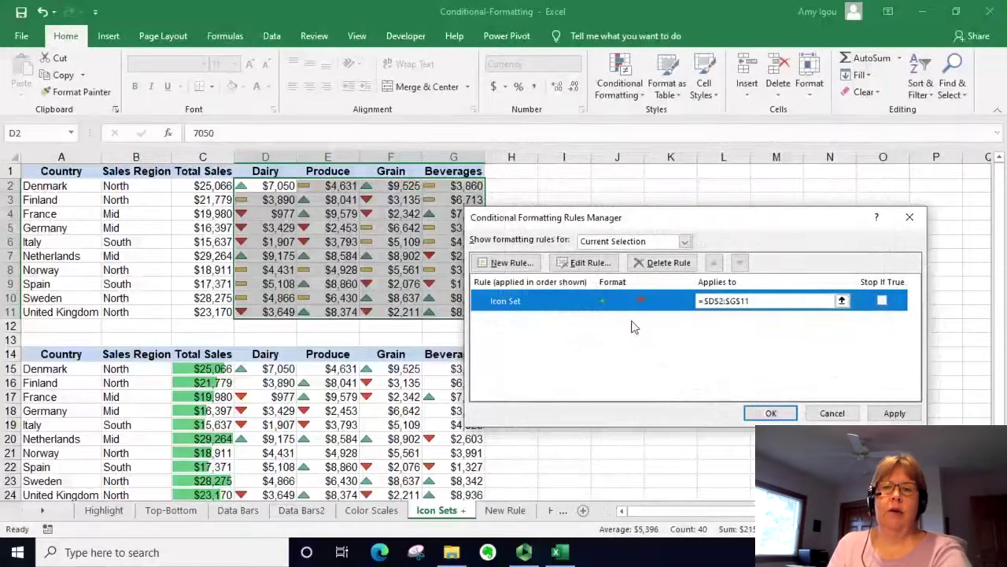
# Step: Apply the revised triangle rule and check the conditionally formatted cells with Find & Select
pyautogui.click(772, 414)
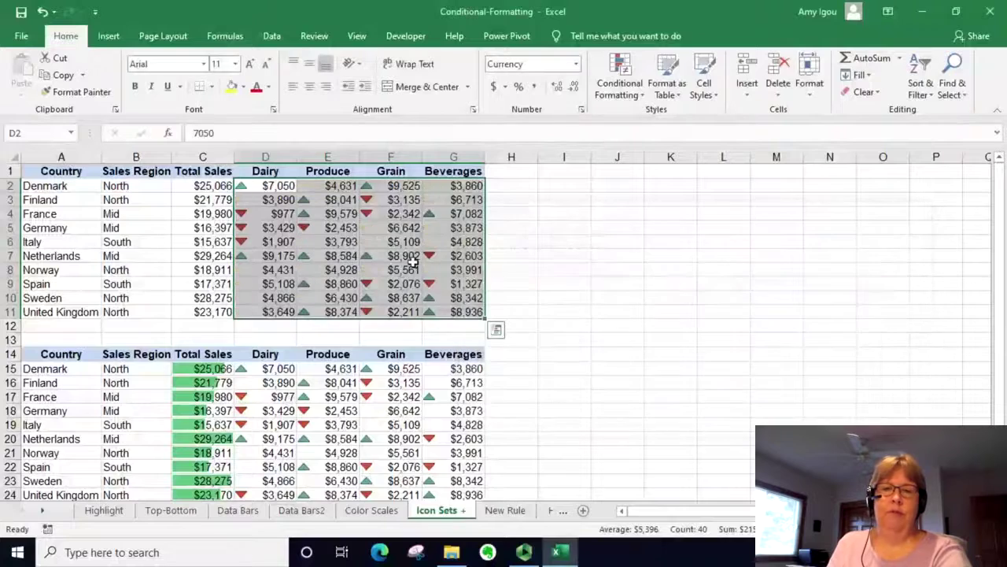
pyautogui.click(508, 382)
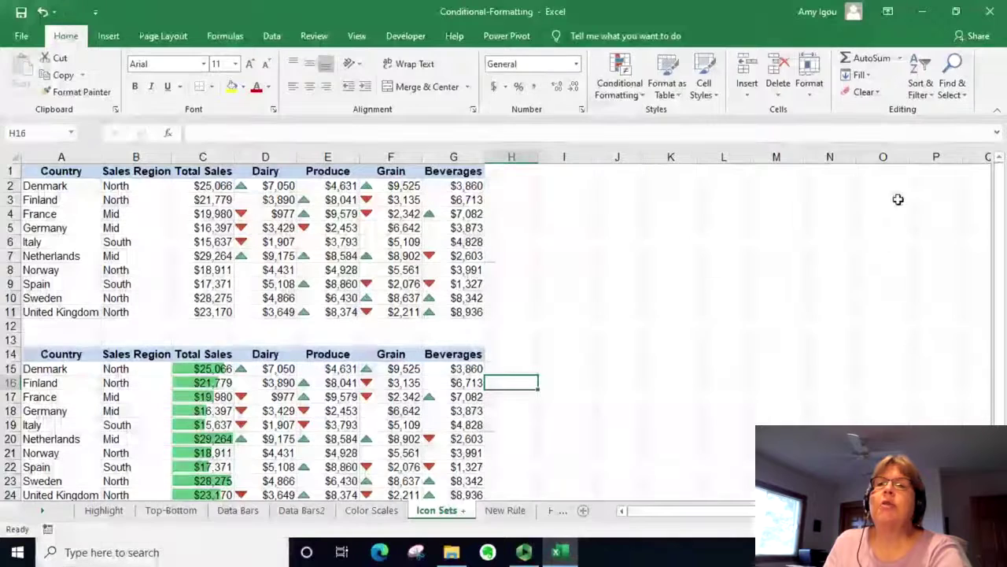
pyautogui.click(966, 92)
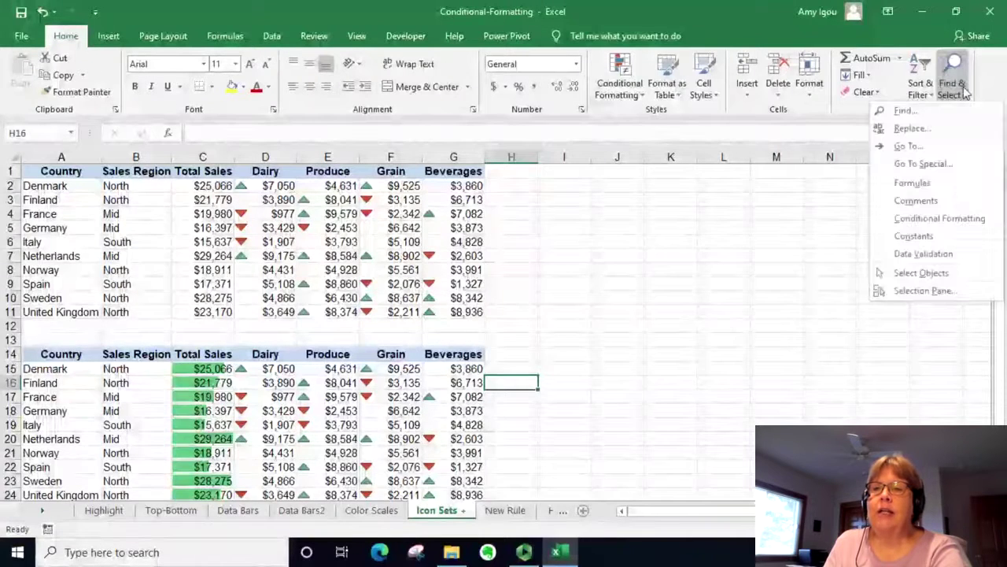
pyautogui.click(957, 222)
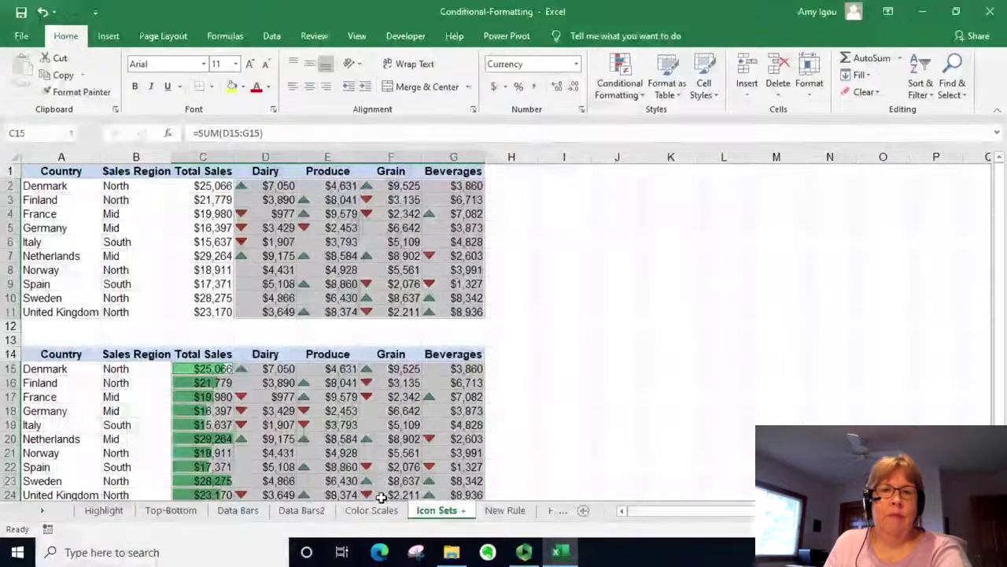
pyautogui.click(400, 285)
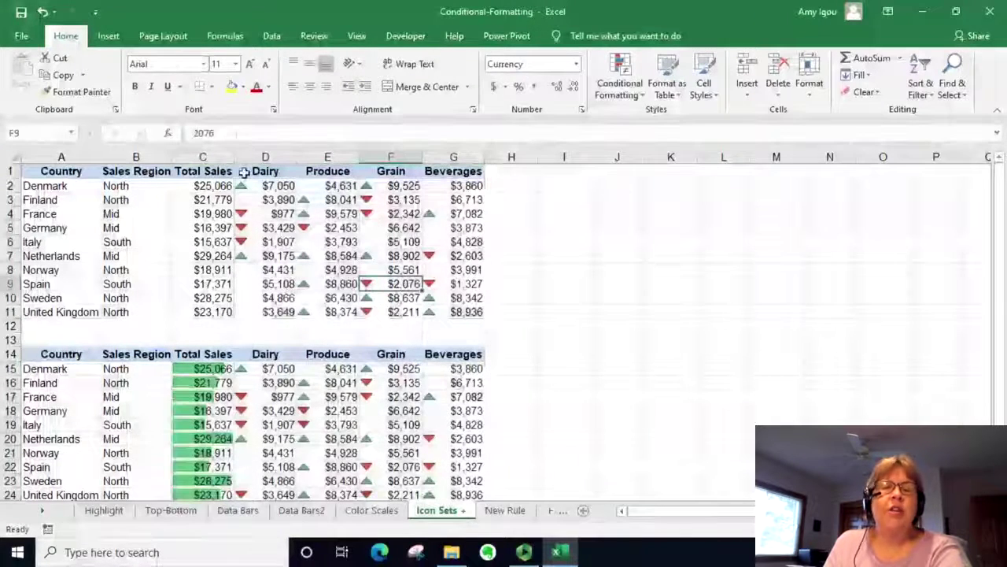
pyautogui.moveTo(252, 181); pyautogui.dragTo(456, 315)
pyautogui.click(579, 282)
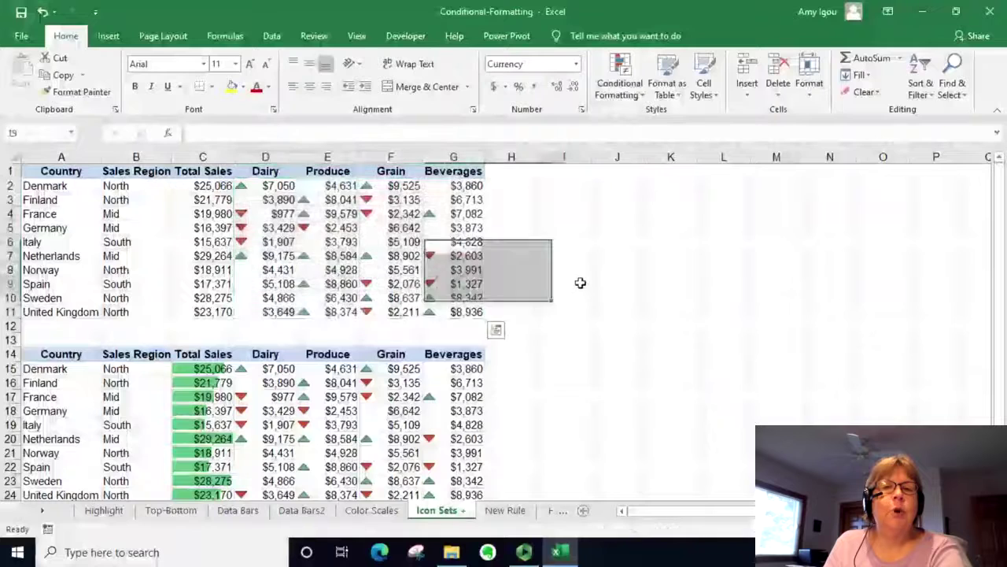
# Step: Show the Clear Rules submenu under Conditional Formatting
pyautogui.click(619, 101)
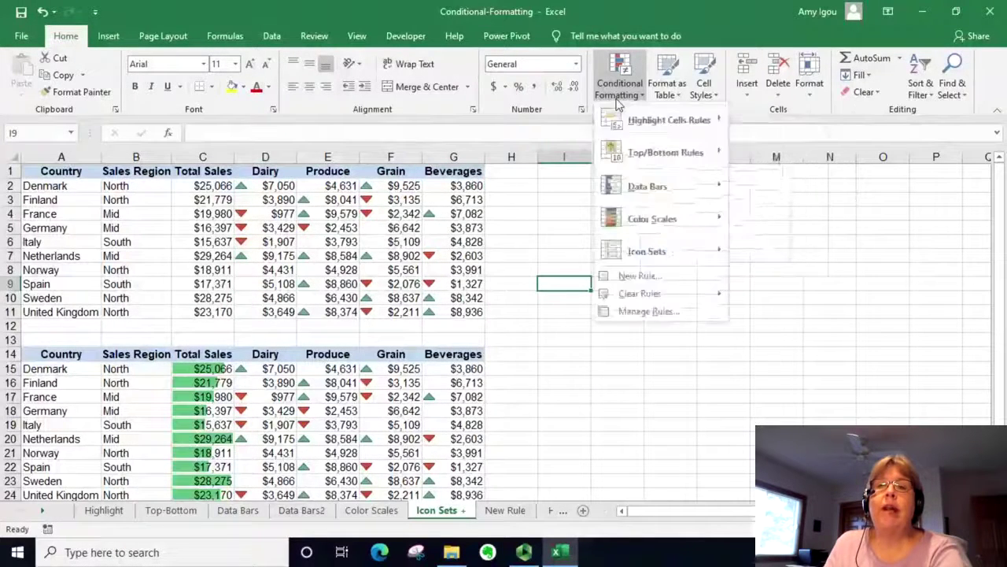
pyautogui.moveTo(636, 303)
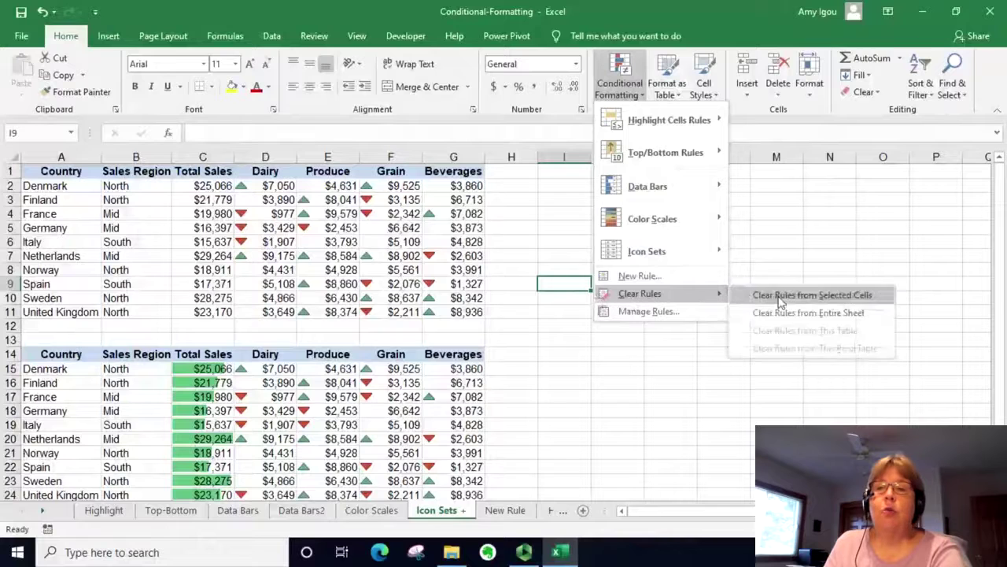